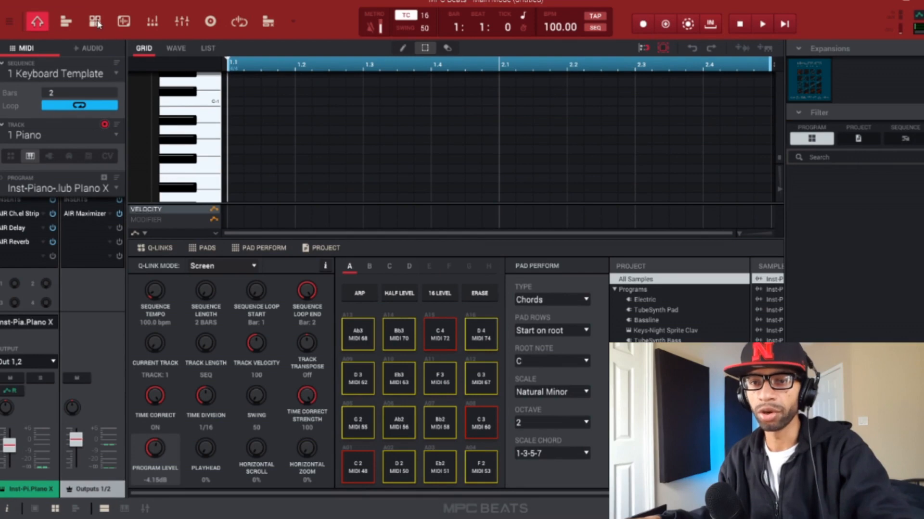
Step: Look over the sequence's tracks in Track View and return to Main Mode
click(96, 23)
click(69, 23)
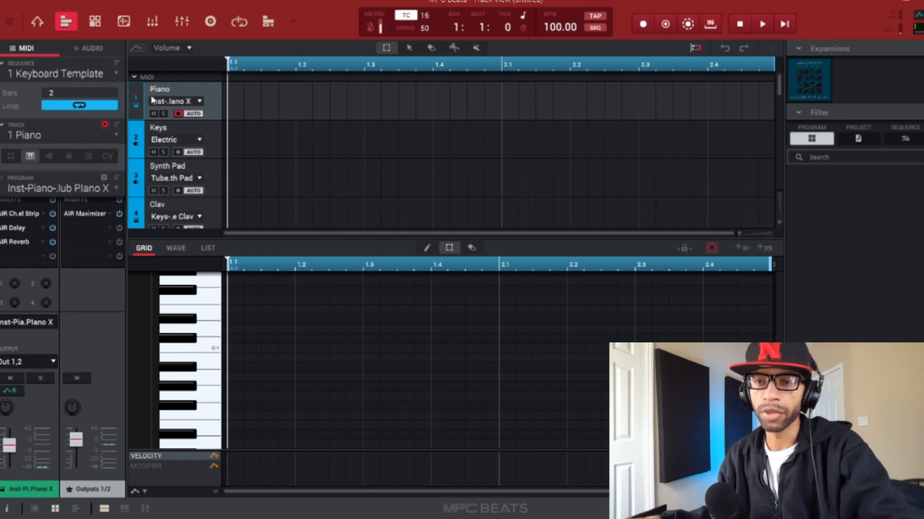
click(37, 25)
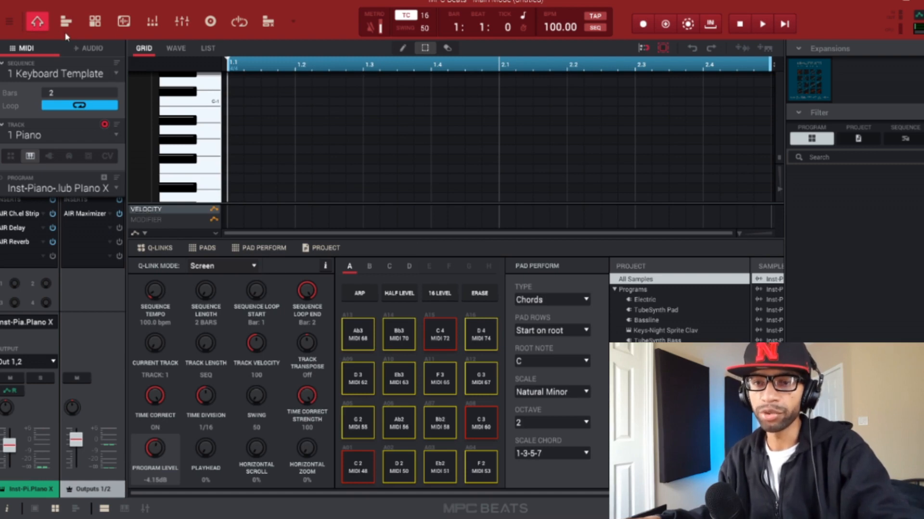
Step: Turn Pad Perform off and switch its type back to Chords
click(581, 299)
click(531, 308)
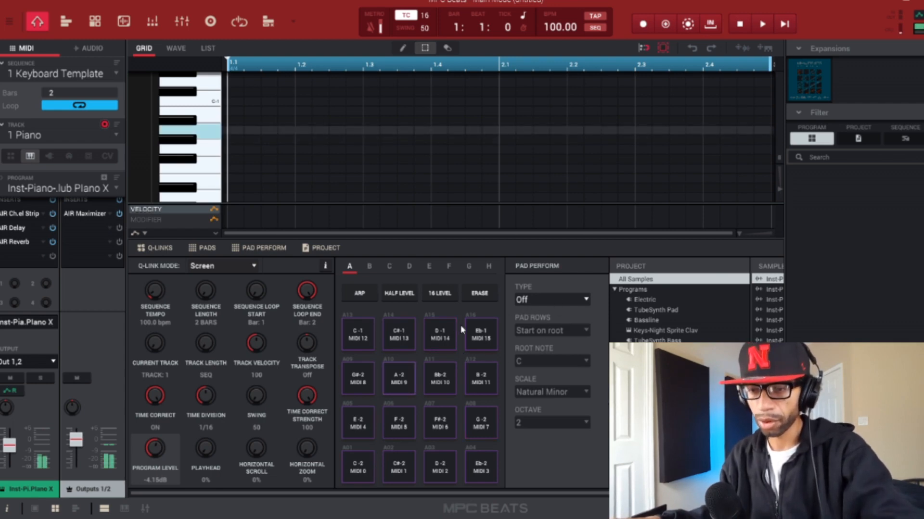
click(581, 301)
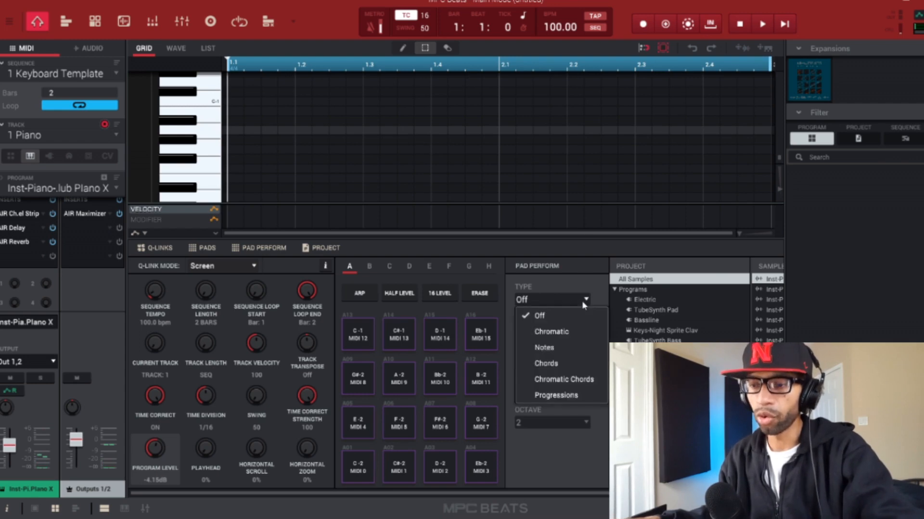
click(555, 365)
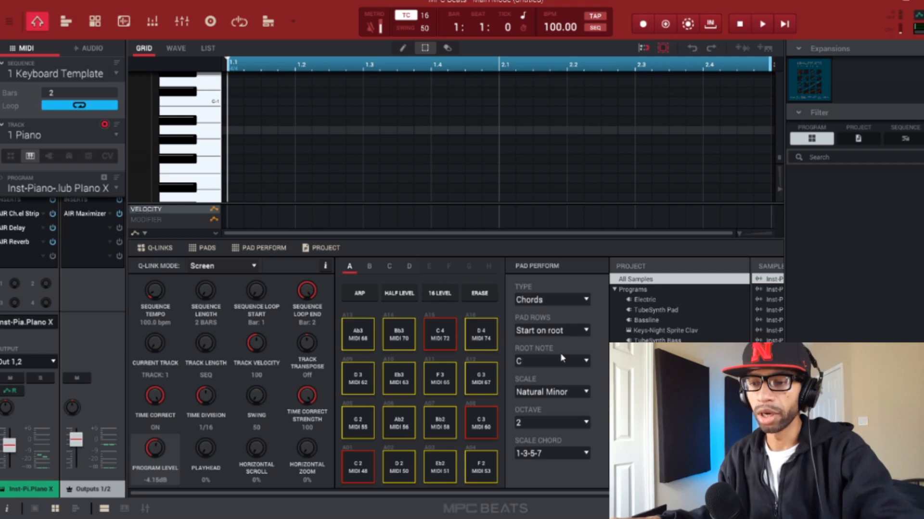
Step: Examine the available pad row layouts and root notes in Pad Perform
click(585, 332)
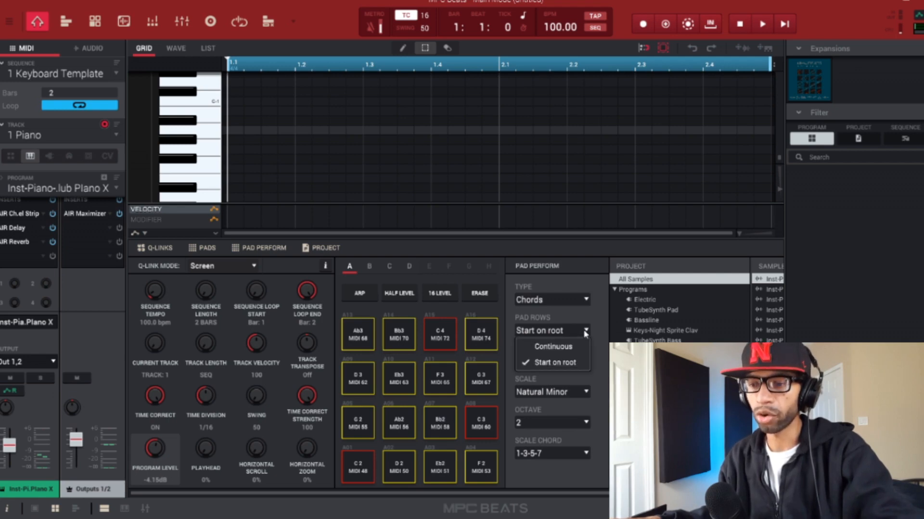
click(583, 332)
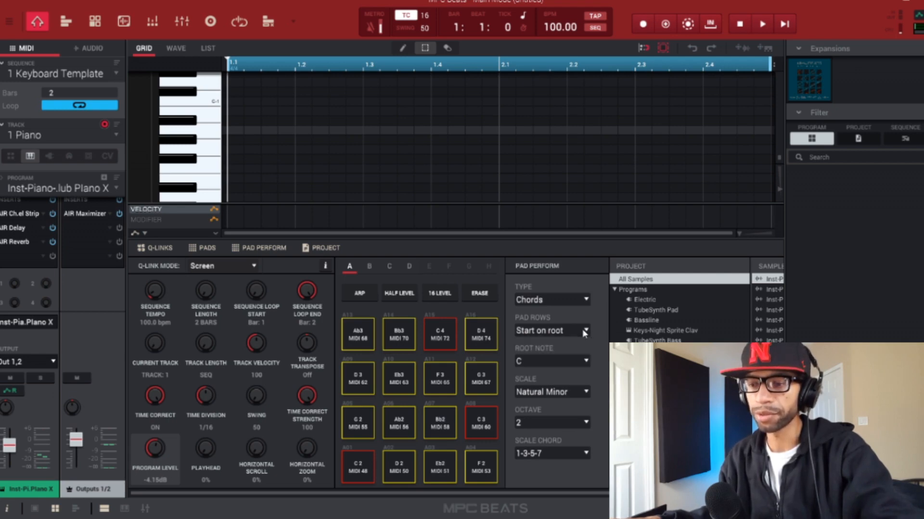
click(587, 362)
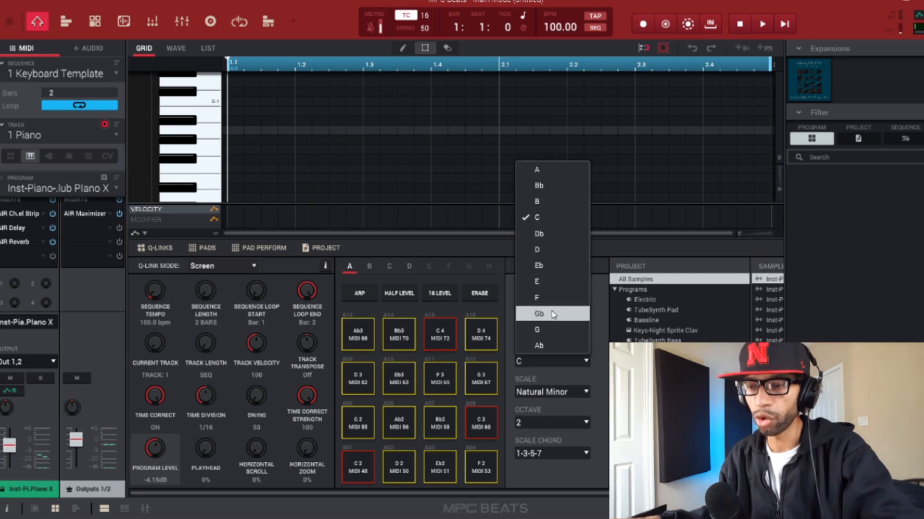
click(595, 295)
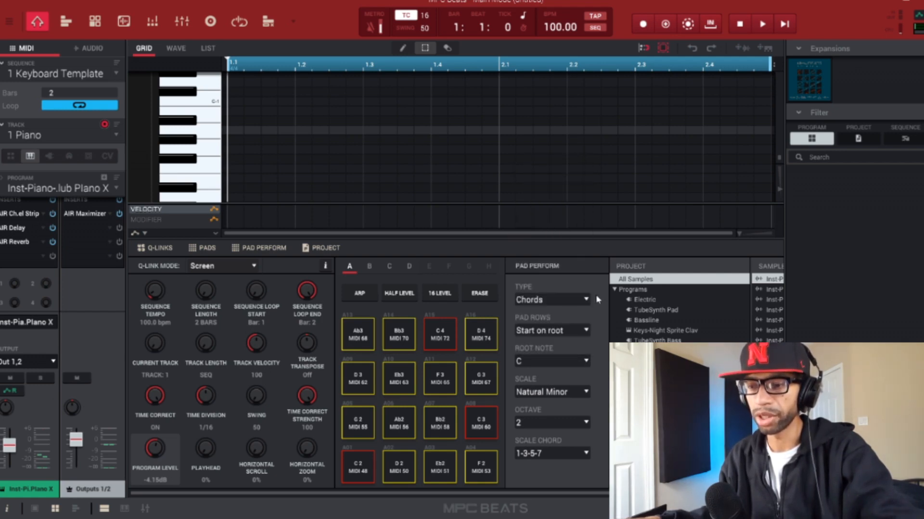
Step: Set the pad scale to Harmonic Minor, and try the Notes type before returning to Chords
click(587, 392)
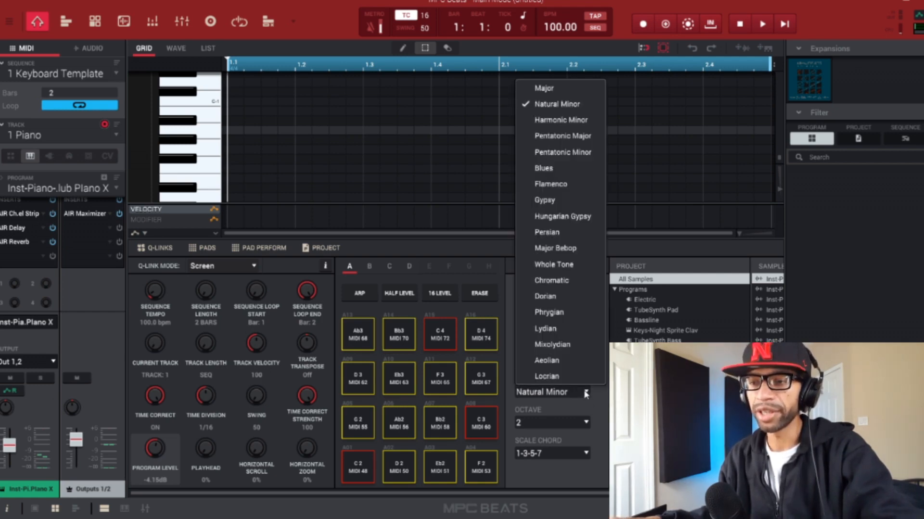
click(558, 121)
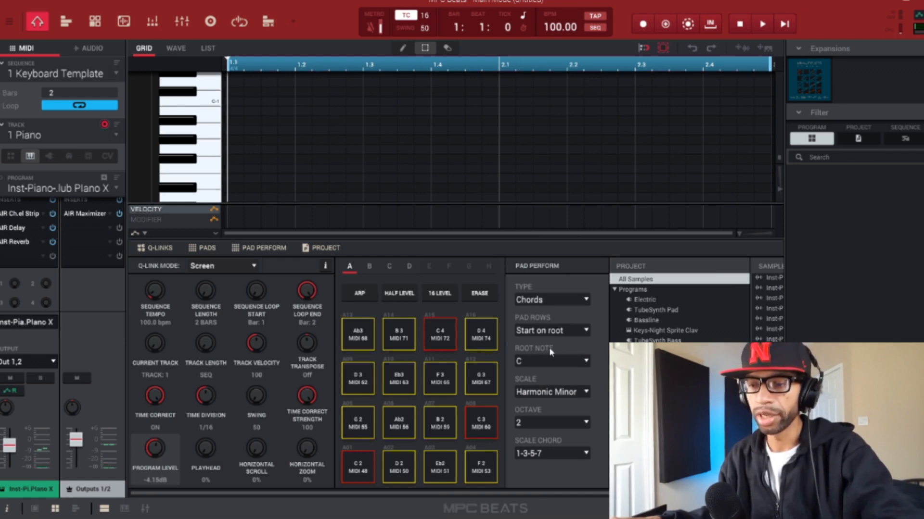
click(581, 300)
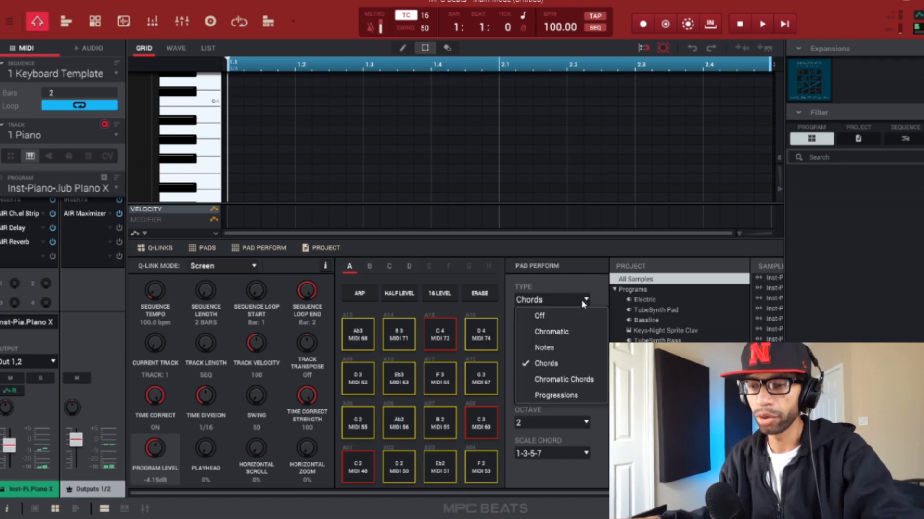
click(556, 345)
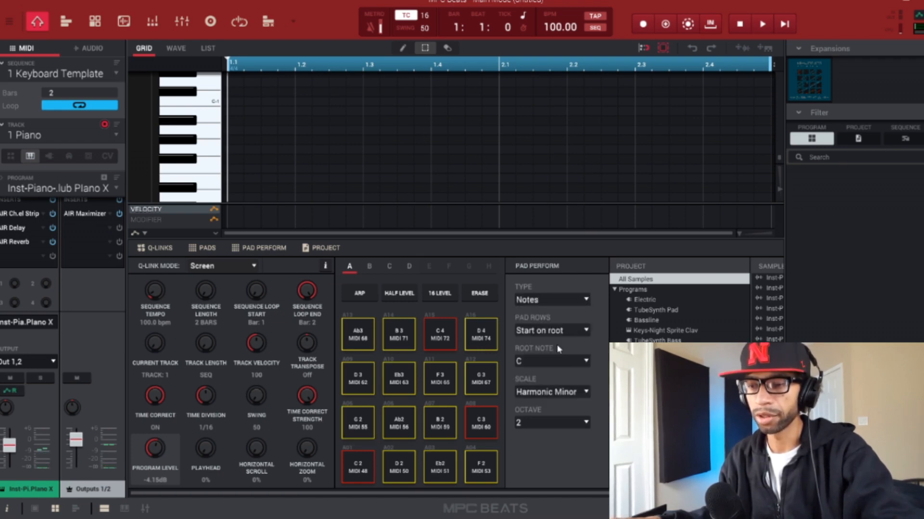
click(587, 299)
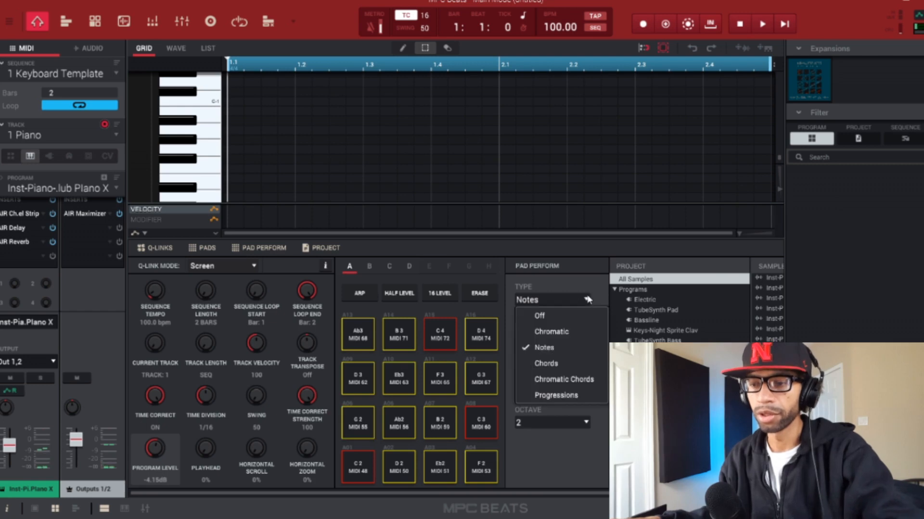
click(558, 365)
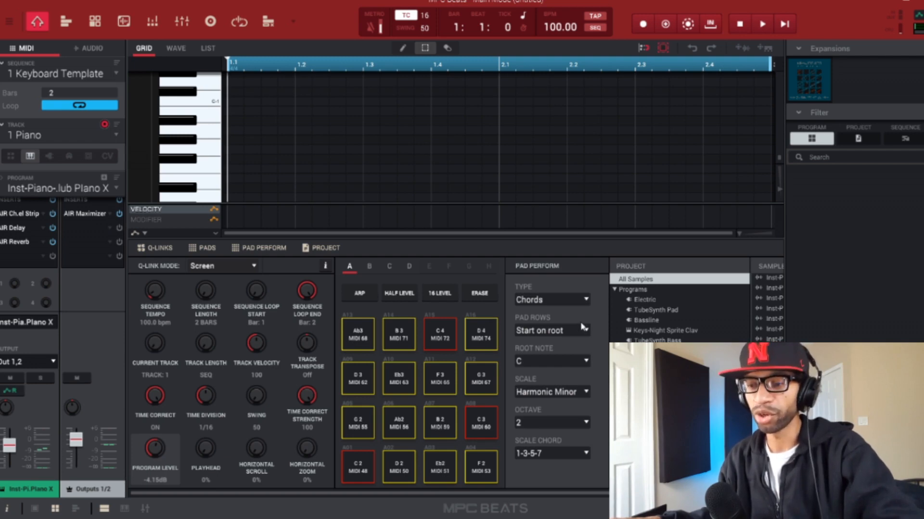
Step: Set the pad scale back to Natural Minor
click(584, 392)
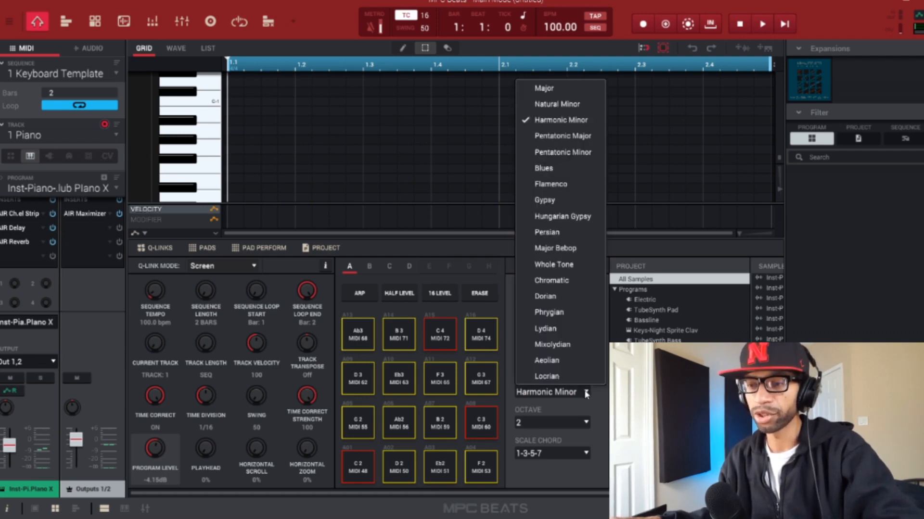
click(539, 105)
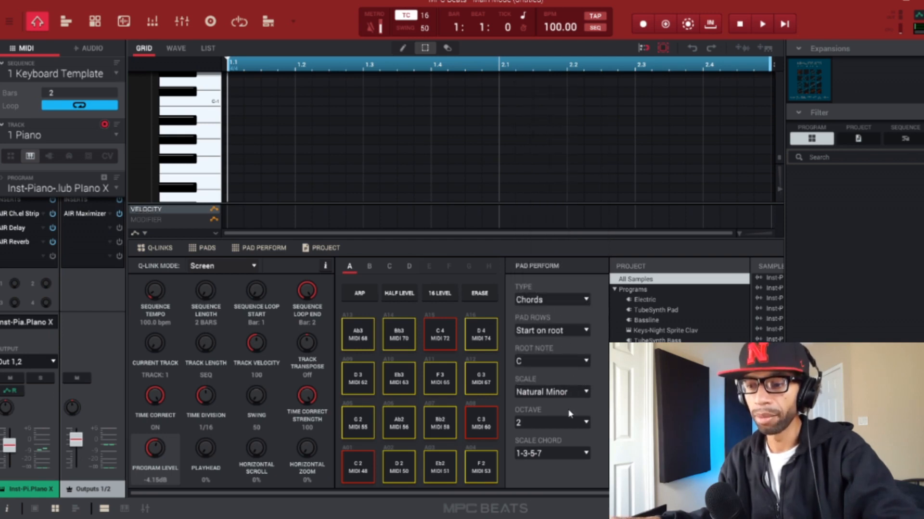
Step: Try the 1-3-5 and 1-4-5 scale chords on the pads, and return the scale chord to 1-3-5-7
click(586, 454)
click(565, 379)
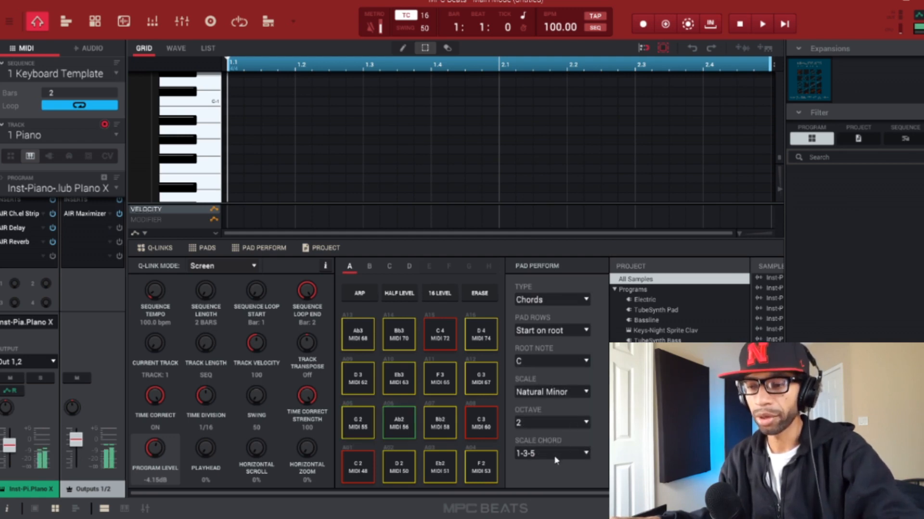
click(586, 455)
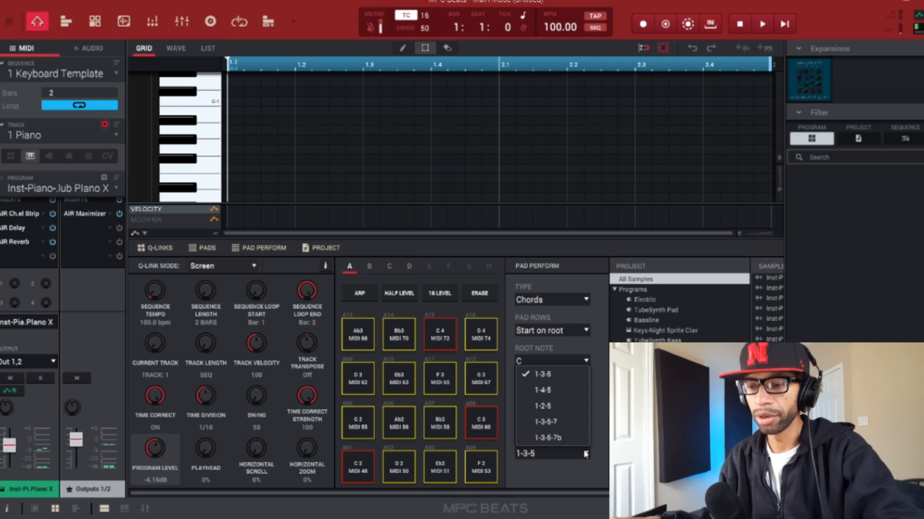
click(573, 390)
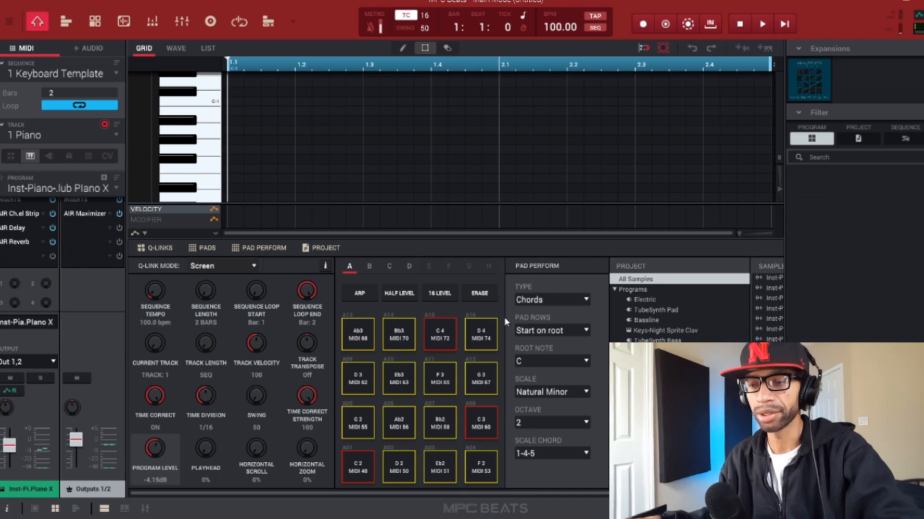
click(587, 455)
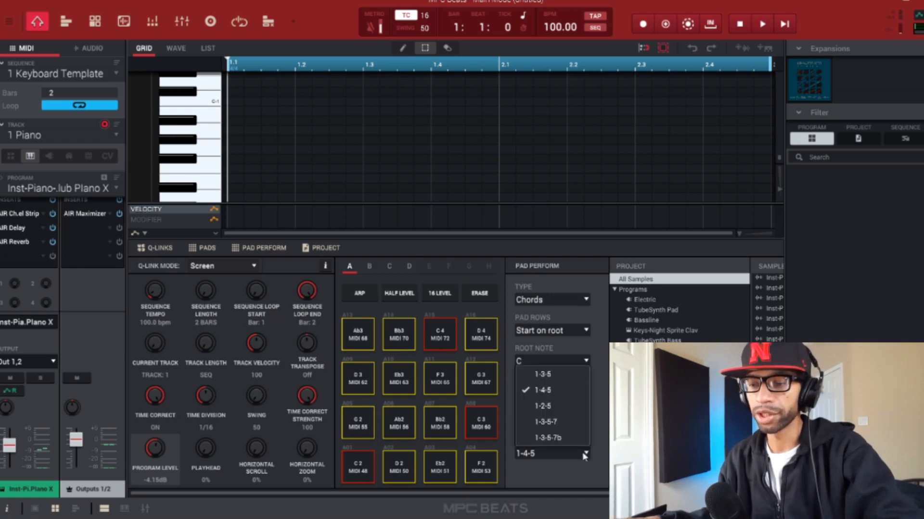
click(562, 423)
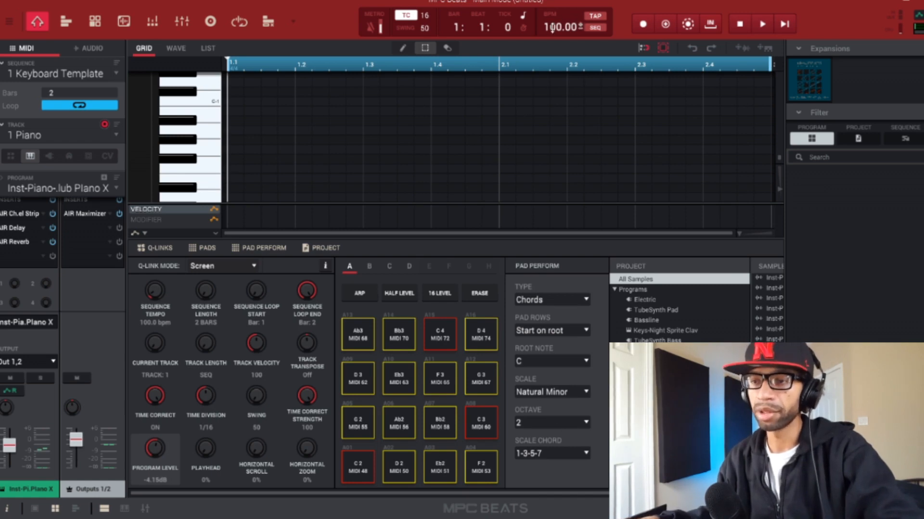
Step: Set the project tempo to 90 BPM and the sequence length to 4 bars
drag(553, 28, 552, 34)
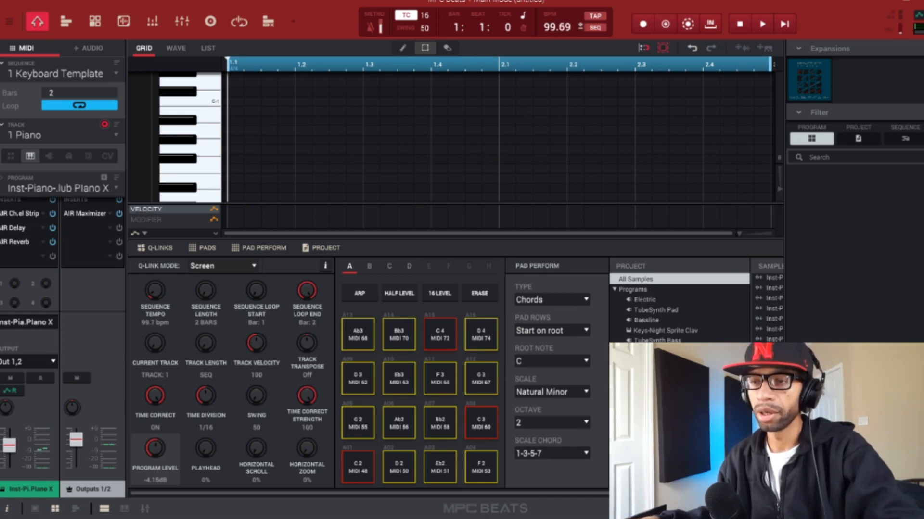
double_click(553, 28)
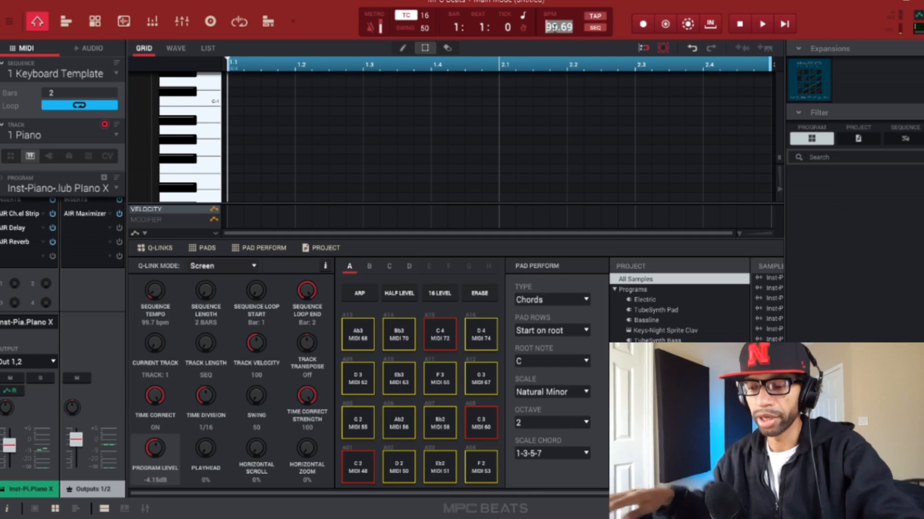
text(90)
key(Return)
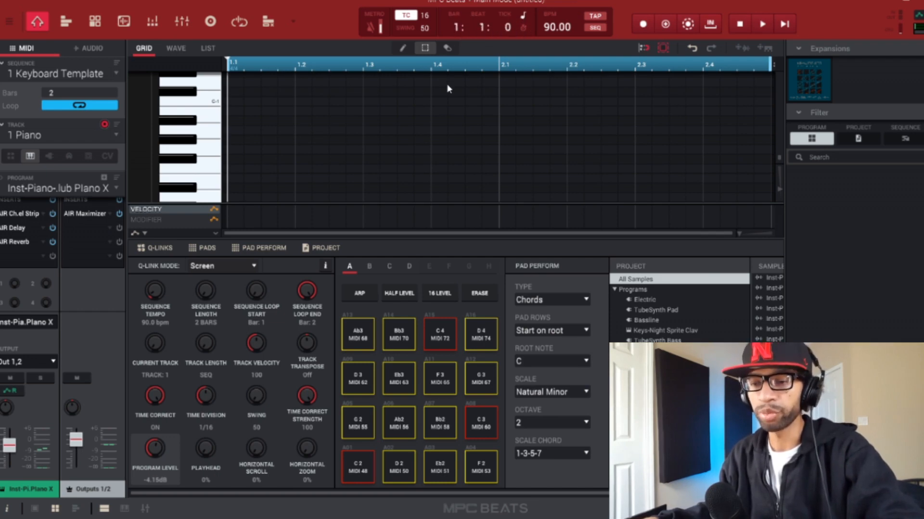
click(398, 380)
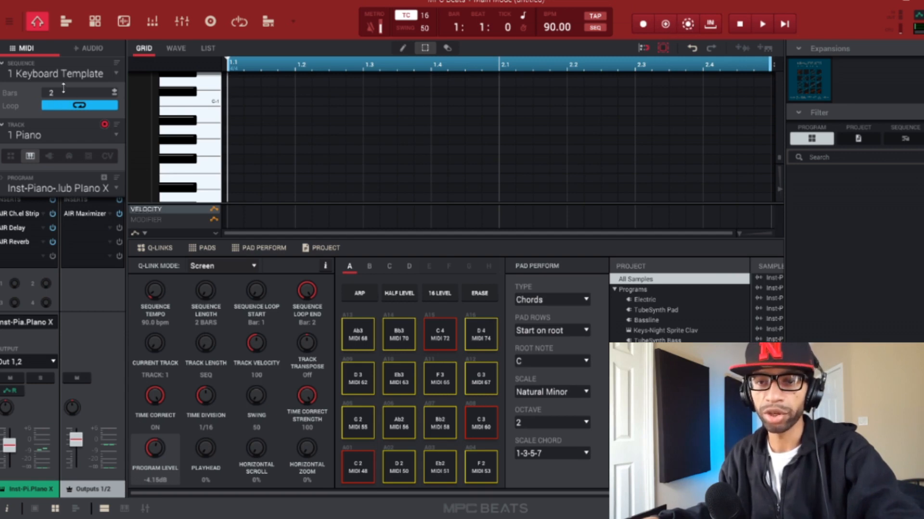
drag(63, 88, 63, 77)
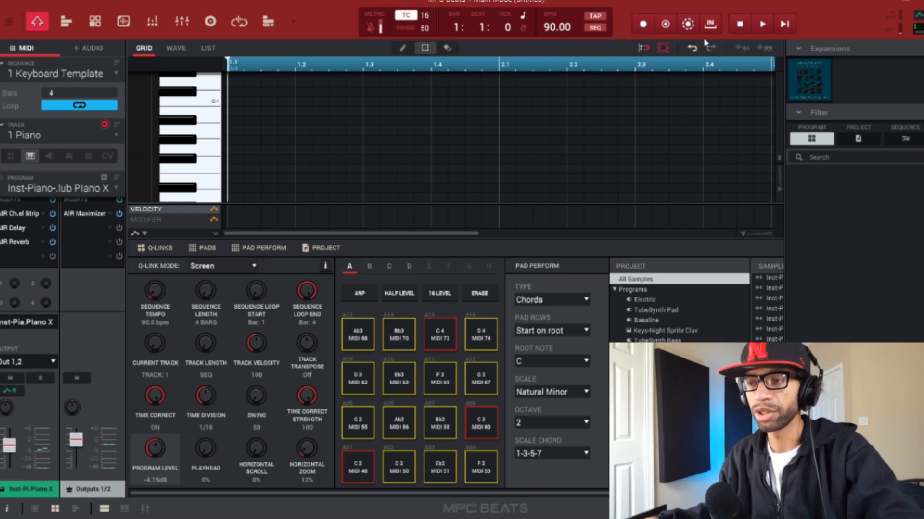
Step: Record a four-bar chord pattern on the Piano track, stop recording, and return the playhead to the start
click(639, 27)
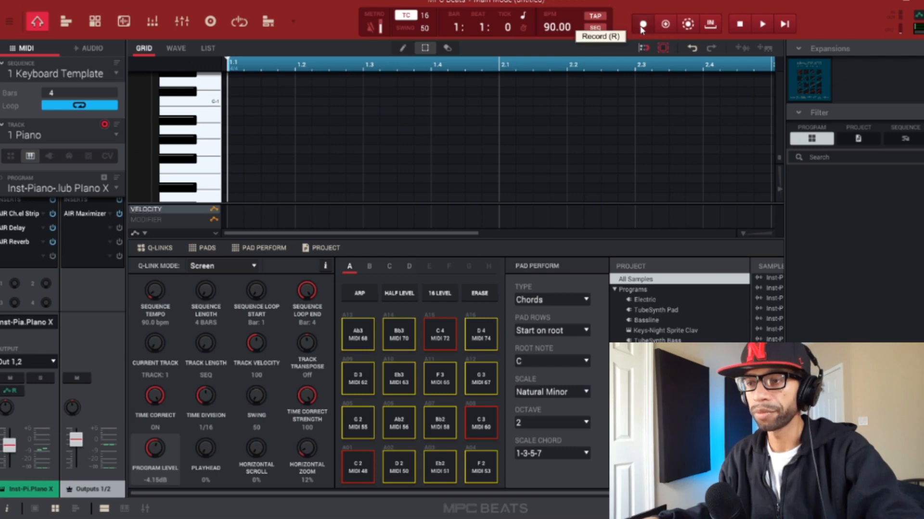
click(768, 27)
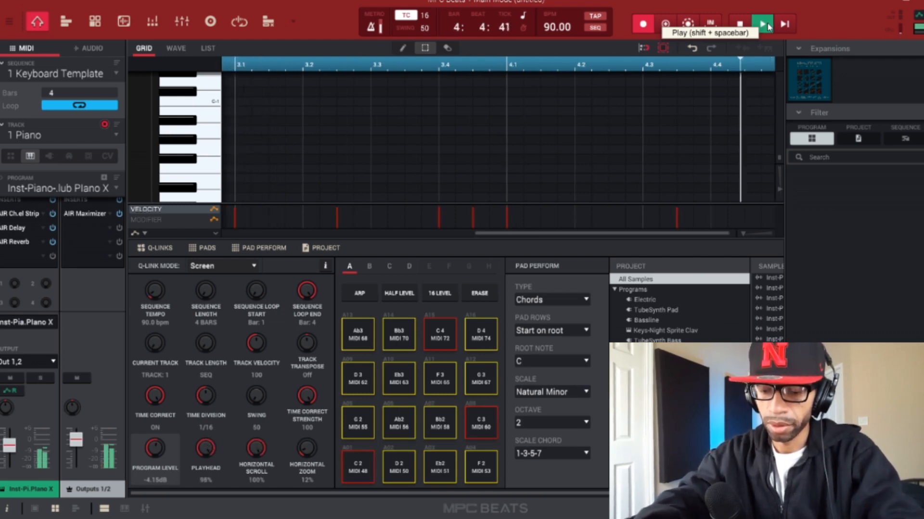
key(space)
drag(295, 64, 227, 64)
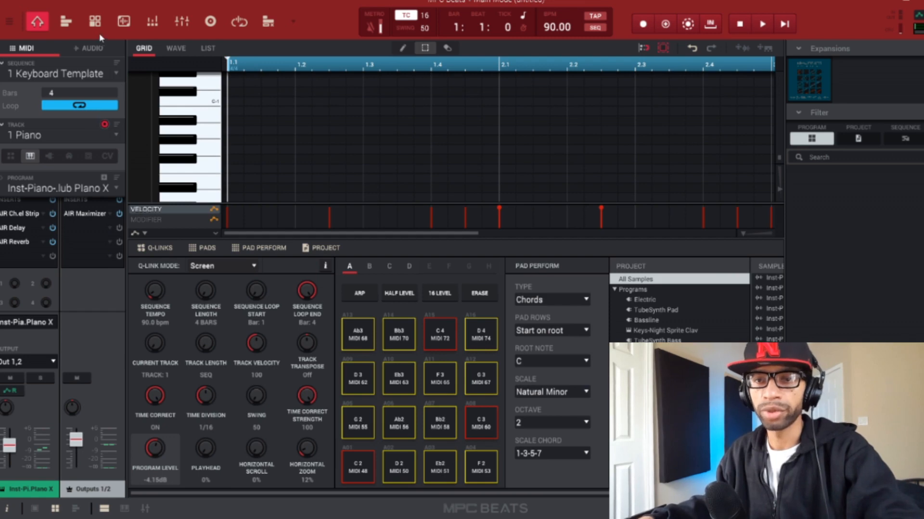
Step: Show the recorded chords in Track View and select the Keys track
click(67, 24)
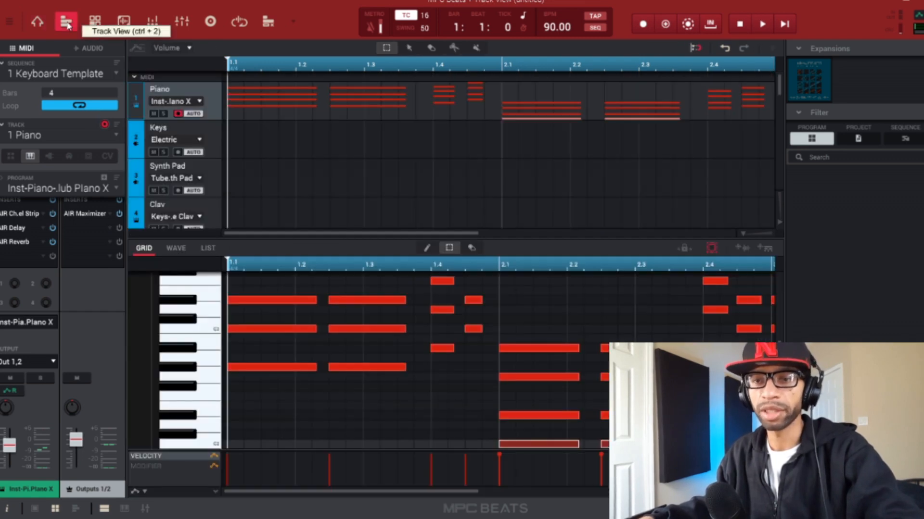
click(200, 140)
click(206, 125)
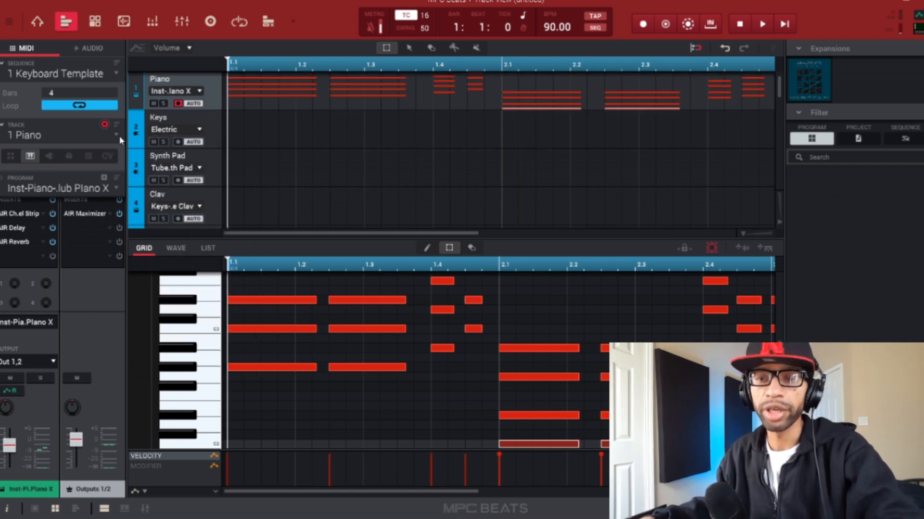
click(208, 123)
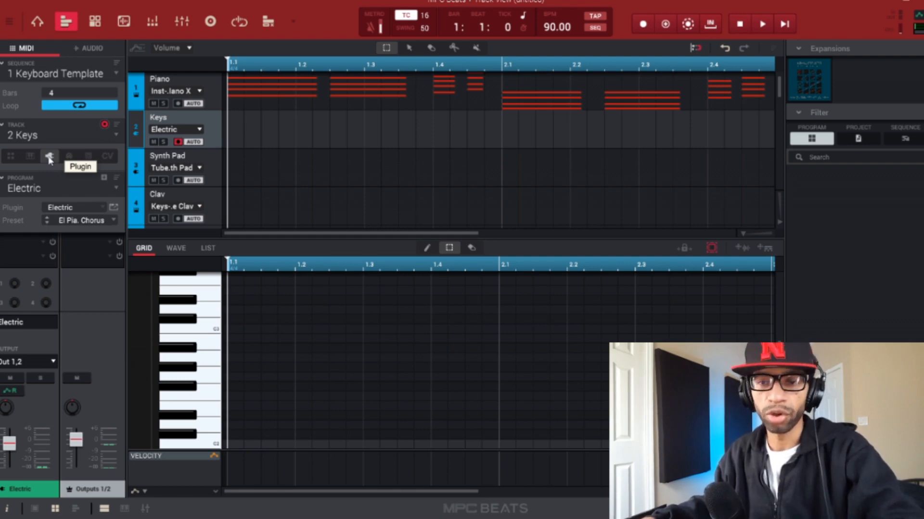
Step: Load the DFR-76 VST plugin on the Keys track and choose one of its PLUCKS presets
click(102, 209)
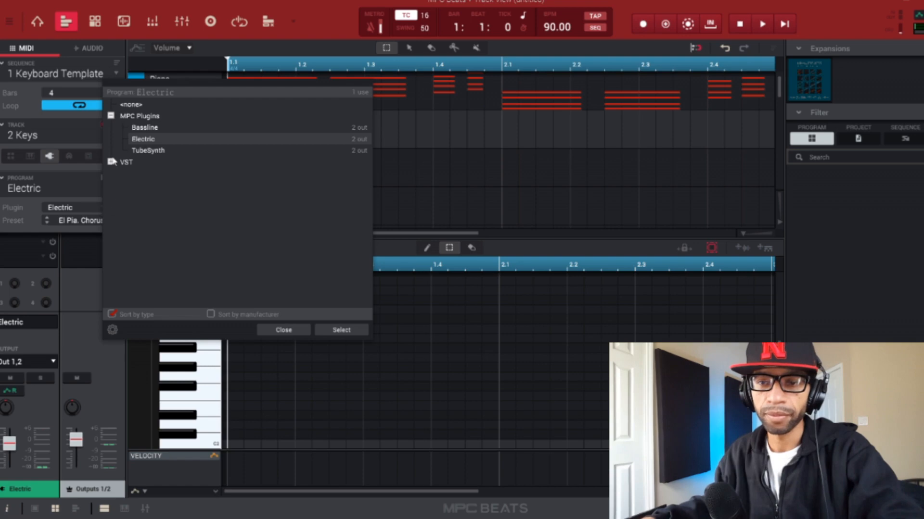
click(112, 162)
click(140, 221)
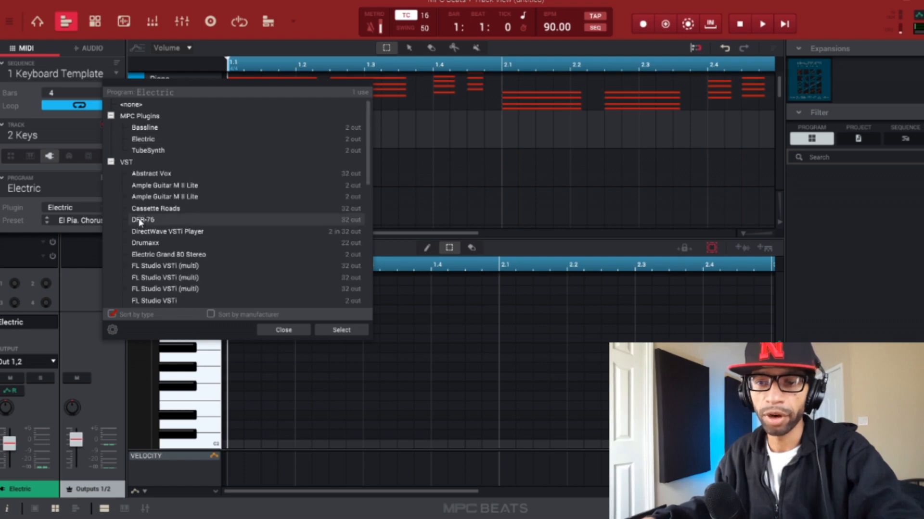
double_click(140, 220)
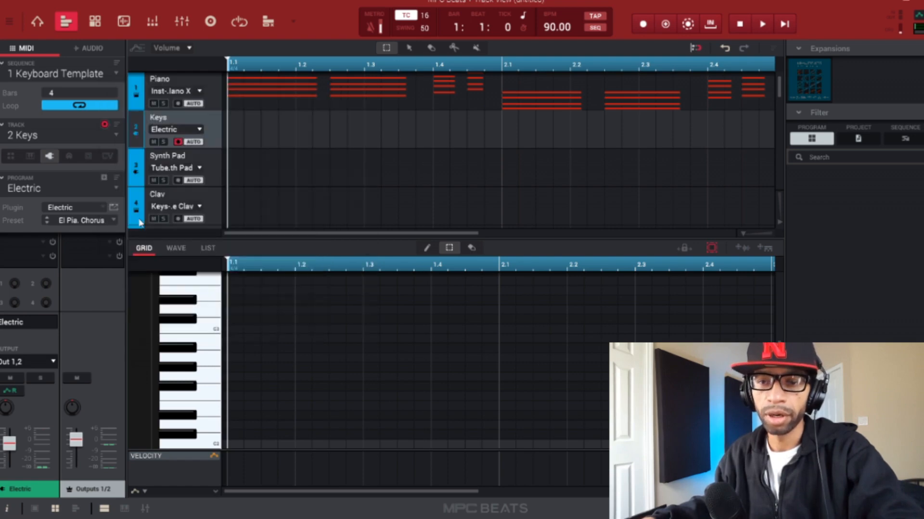
click(113, 221)
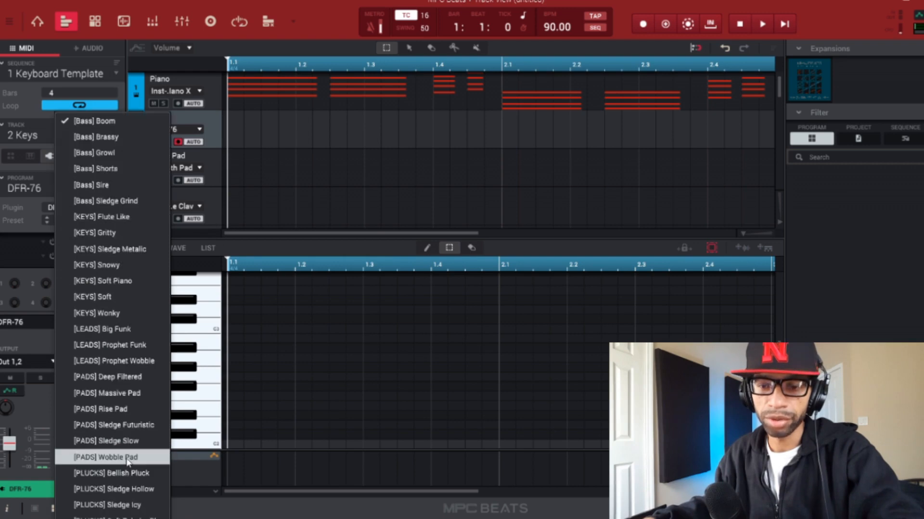
click(122, 516)
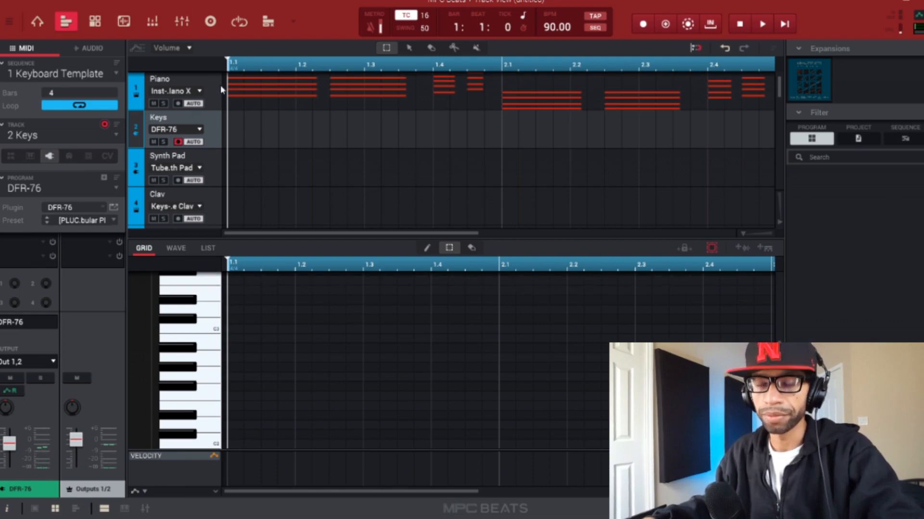
Step: Return the playhead to the sequence start and turn on the arpeggiator for the pads in Main Mode
click(243, 67)
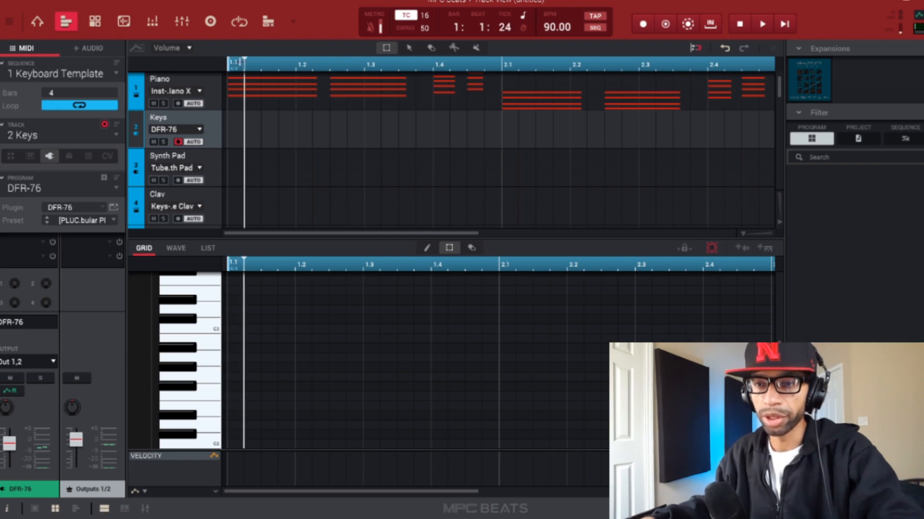
click(234, 62)
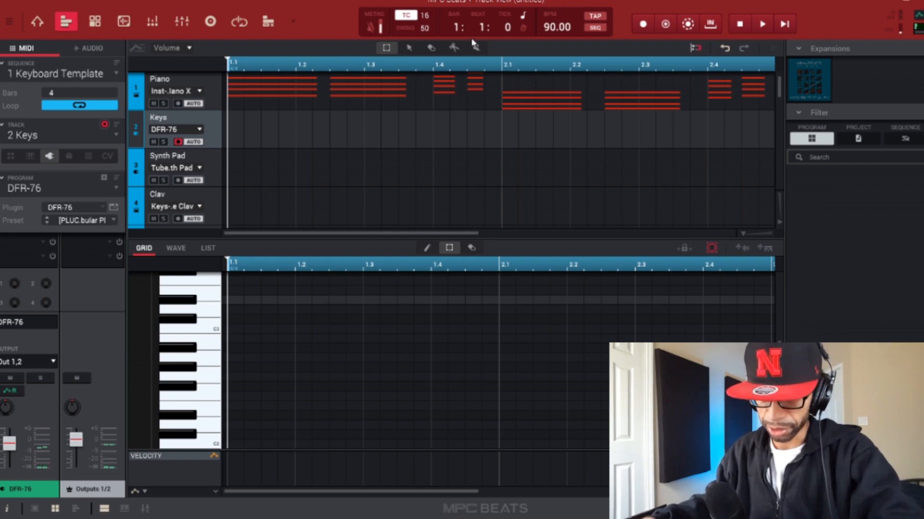
click(95, 21)
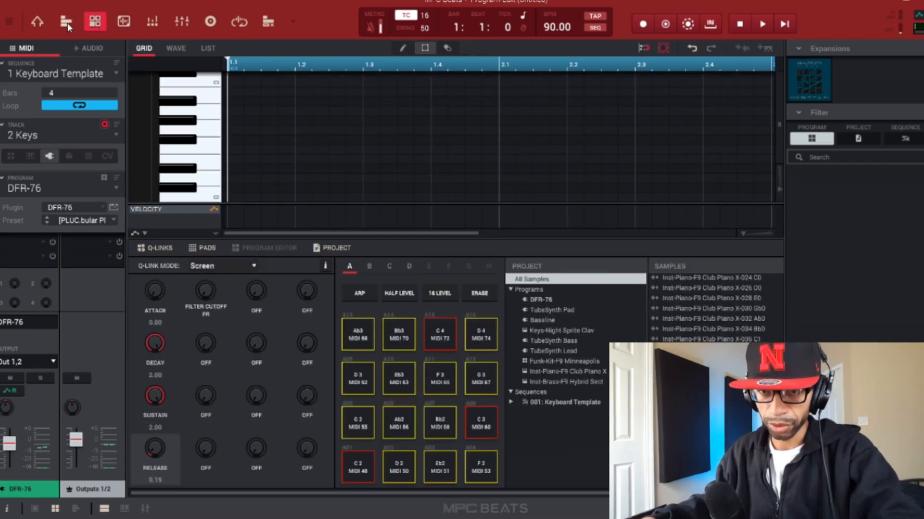
click(38, 21)
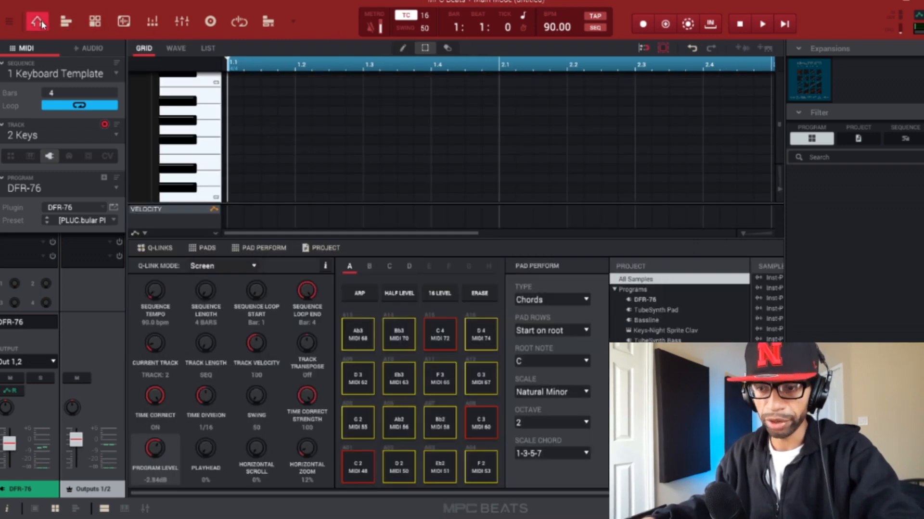
click(361, 297)
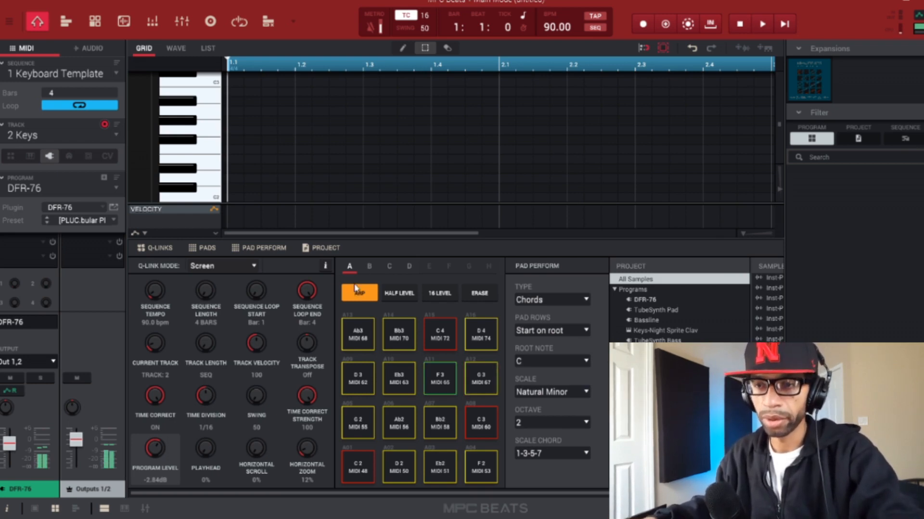
Step: Record an arpeggiated chord pattern across the sequence on the Keys track, and stop recording
click(643, 24)
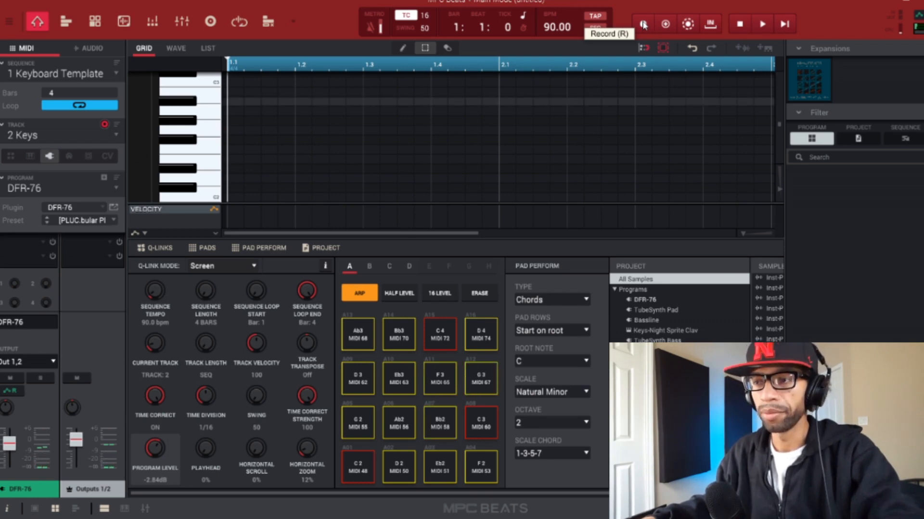
click(762, 24)
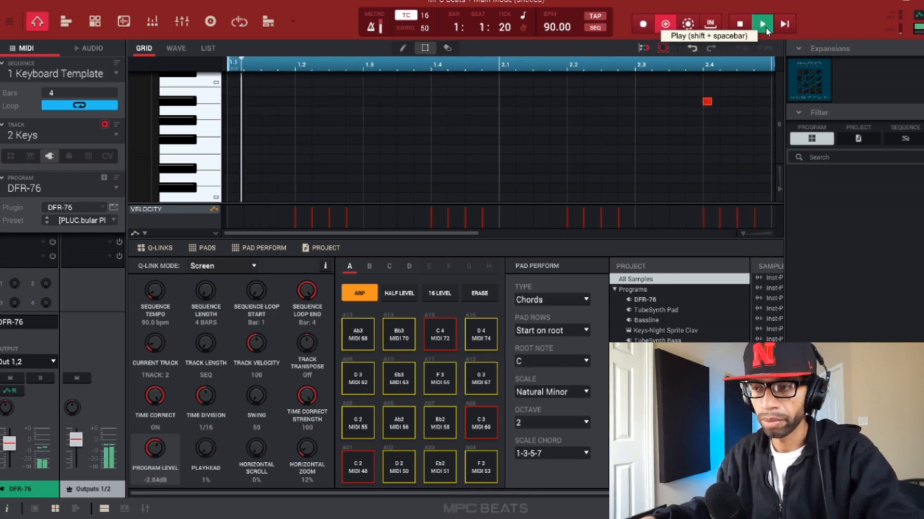
click(740, 25)
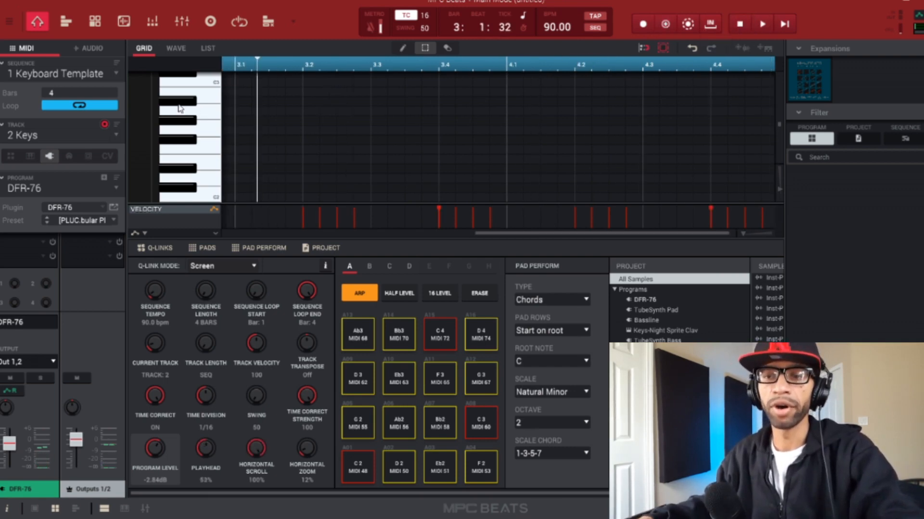
Step: Swap the timing of the second and third arpeggio notes at bar 1 beat 4 on the Keys track
scroll(176, 108, up, 3)
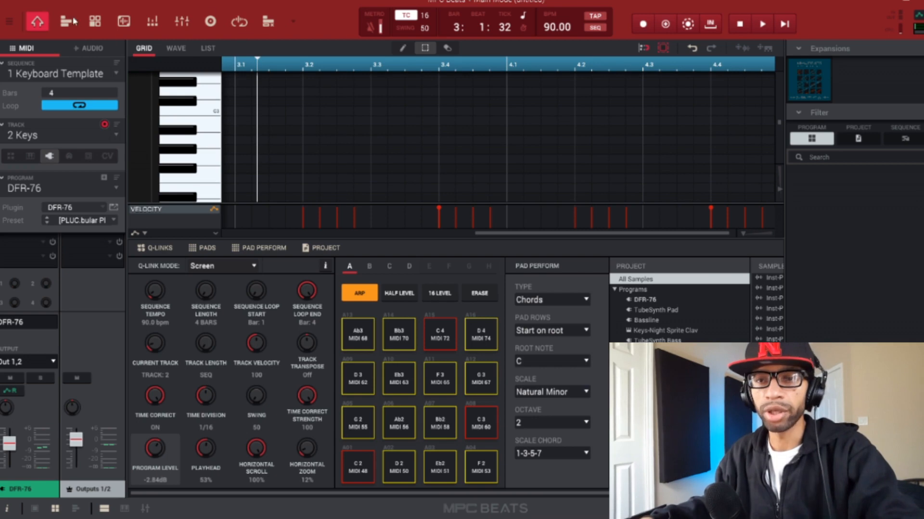
click(67, 24)
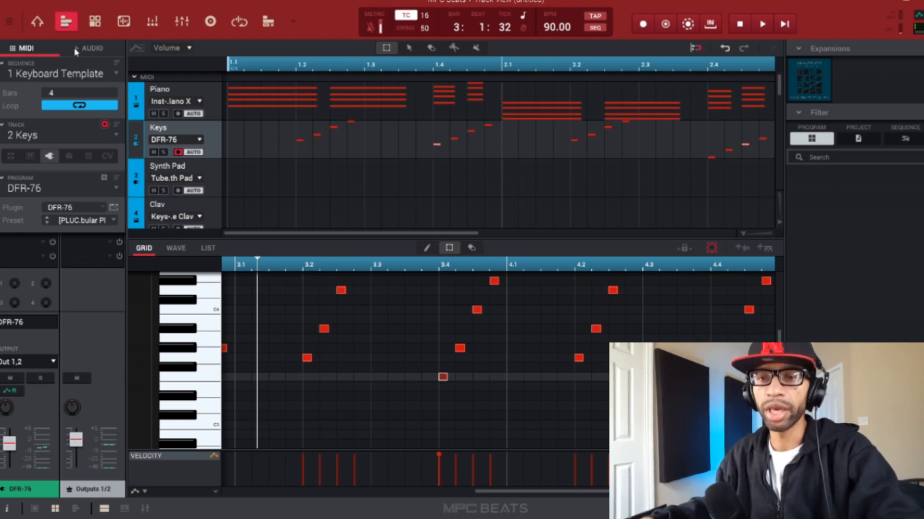
click(96, 22)
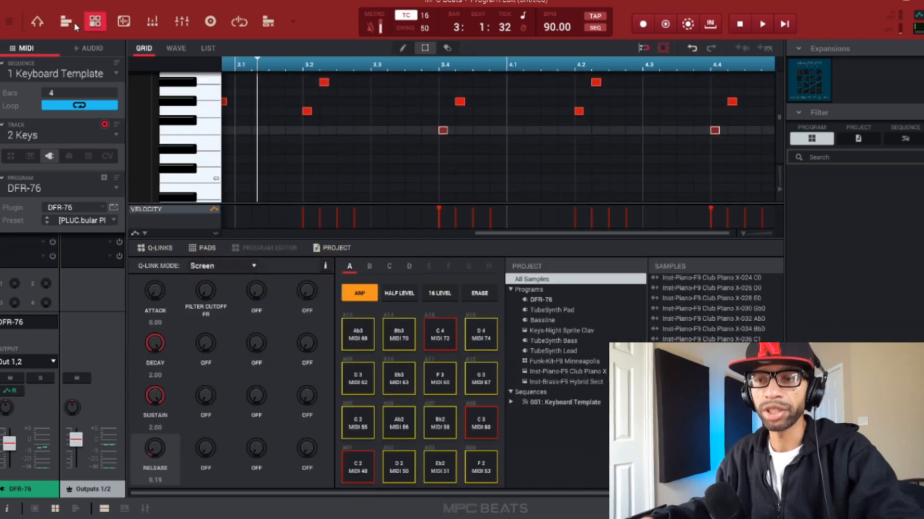
scroll(260, 103, up, 3)
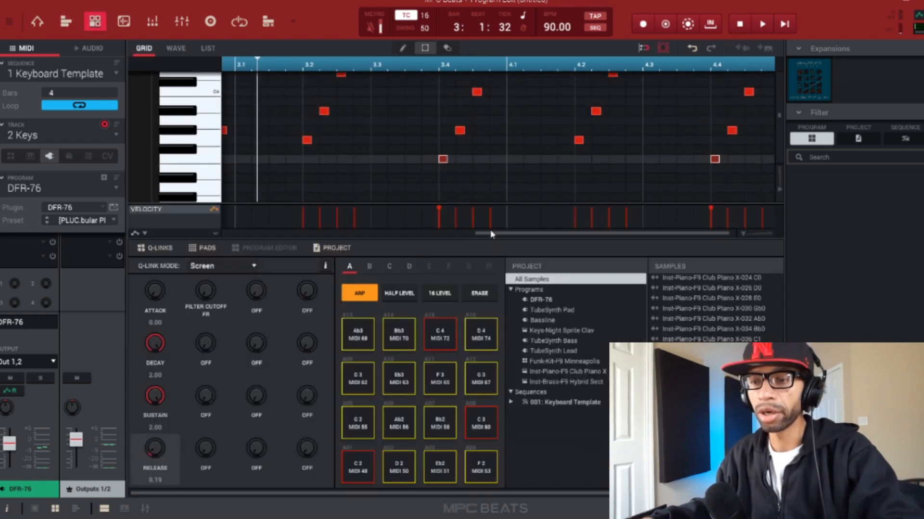
drag(488, 233, 402, 200)
scroll(400, 192, up, 3)
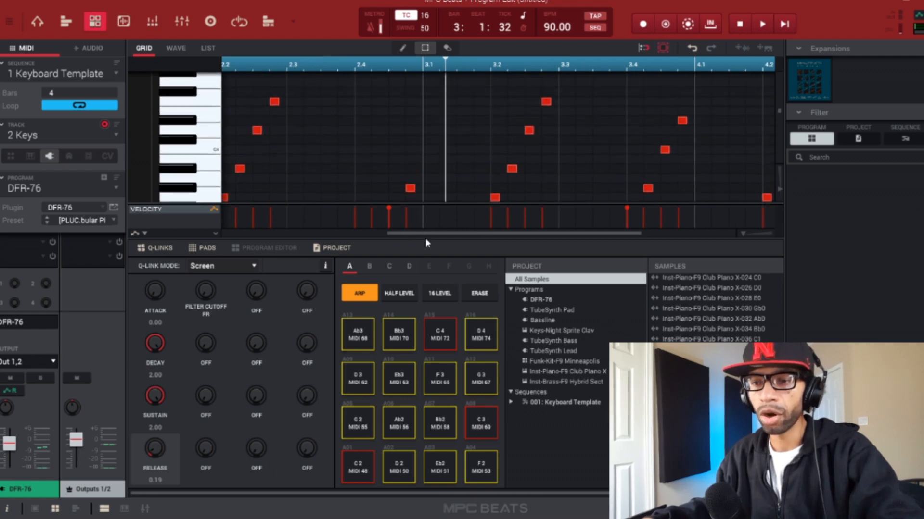
drag(431, 234, 359, 234)
scroll(402, 153, down, 3)
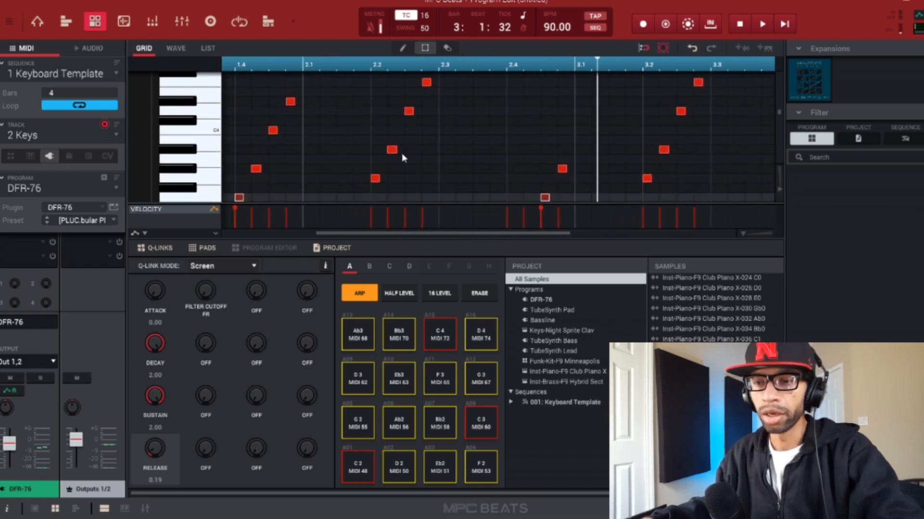
scroll(402, 153, down, 1)
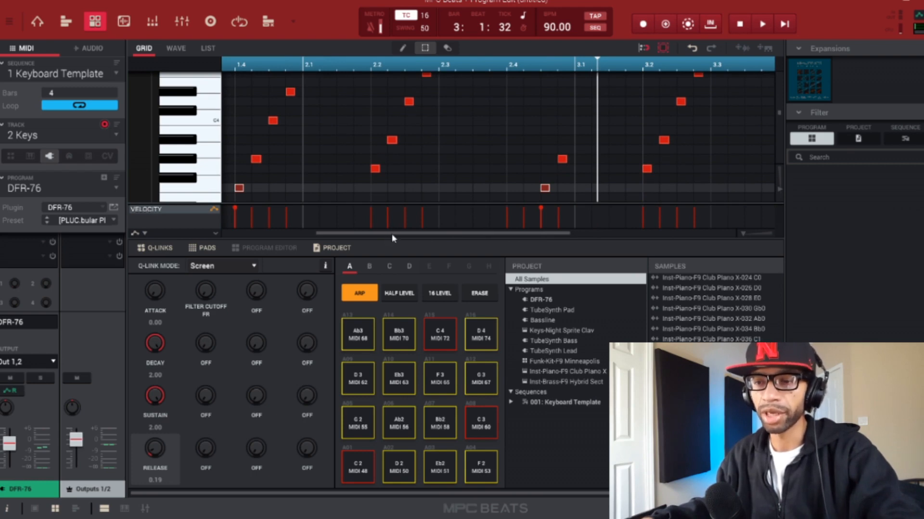
drag(388, 235, 356, 233)
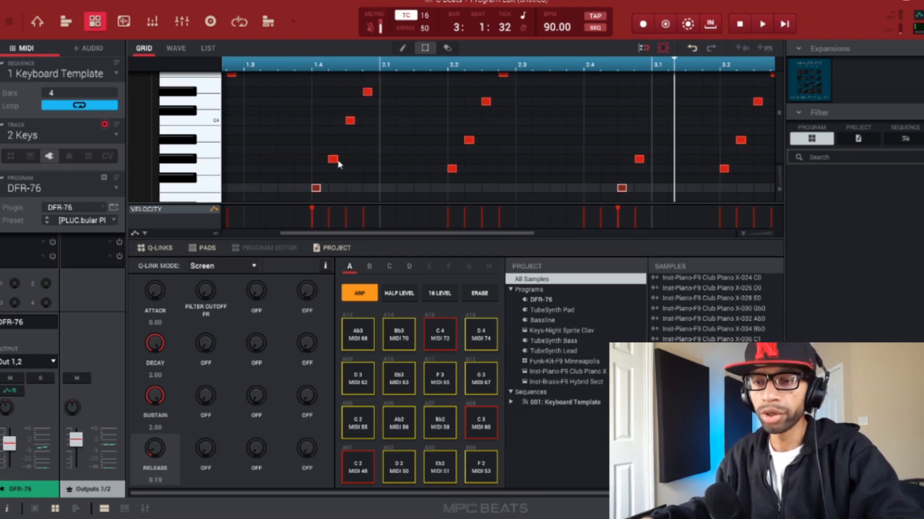
drag(335, 161, 356, 171)
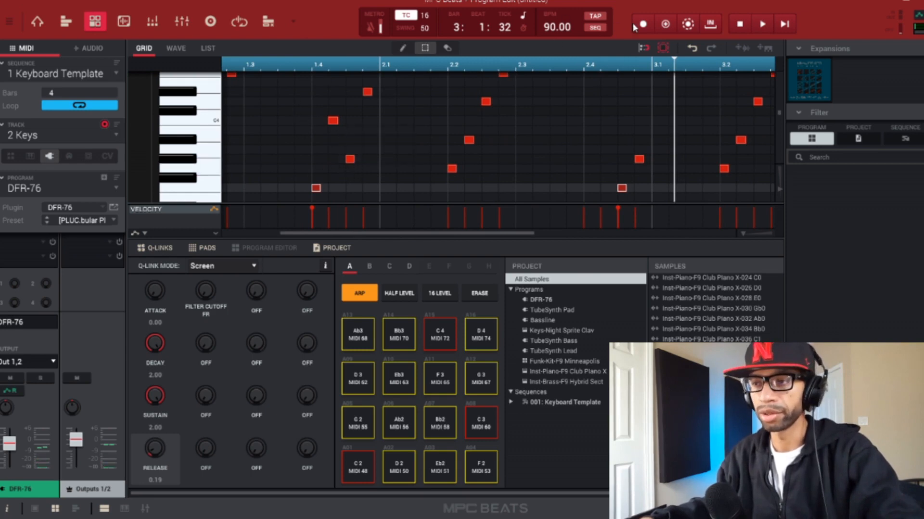
Step: Play back the edited arpeggio, including from just before bar 1 beat 2, and stop playback
click(763, 24)
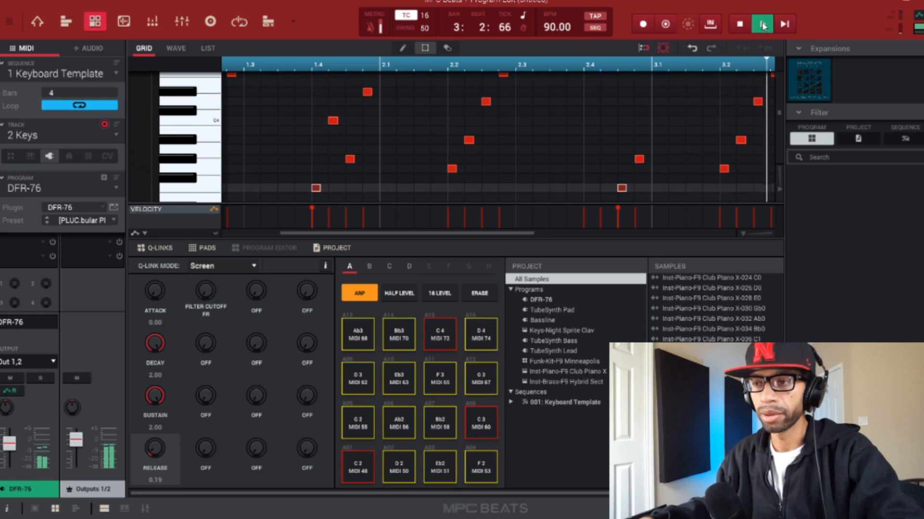
click(741, 24)
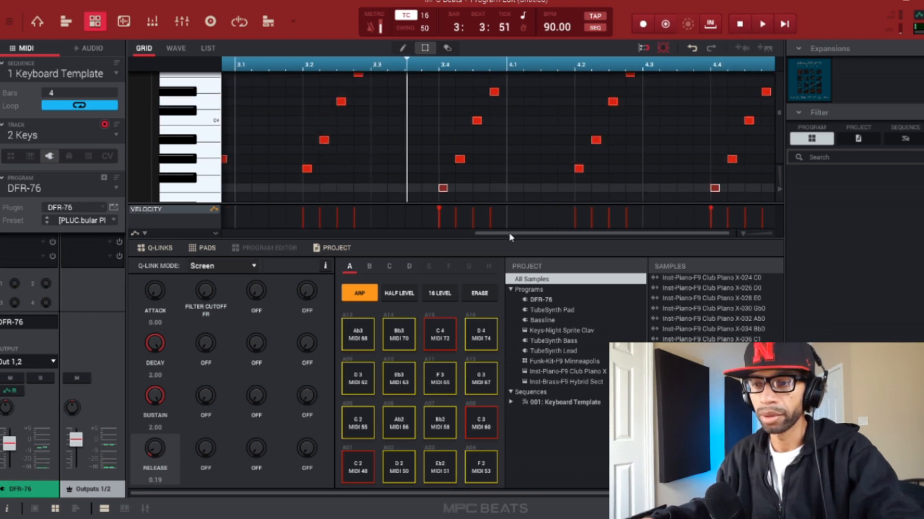
drag(511, 237, 277, 226)
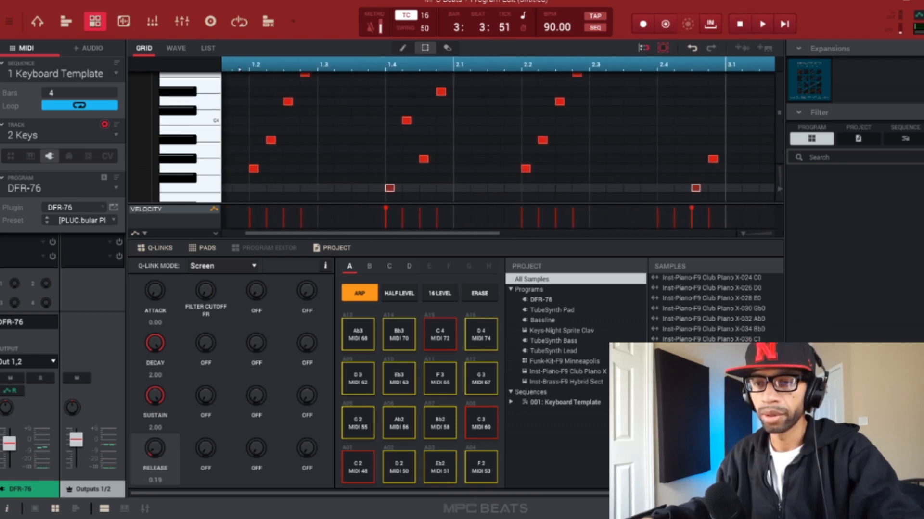
click(239, 69)
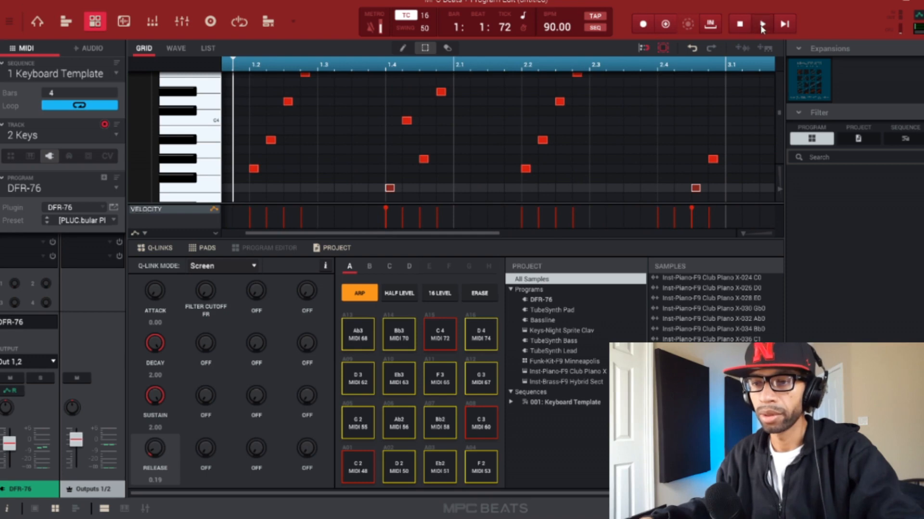
click(762, 25)
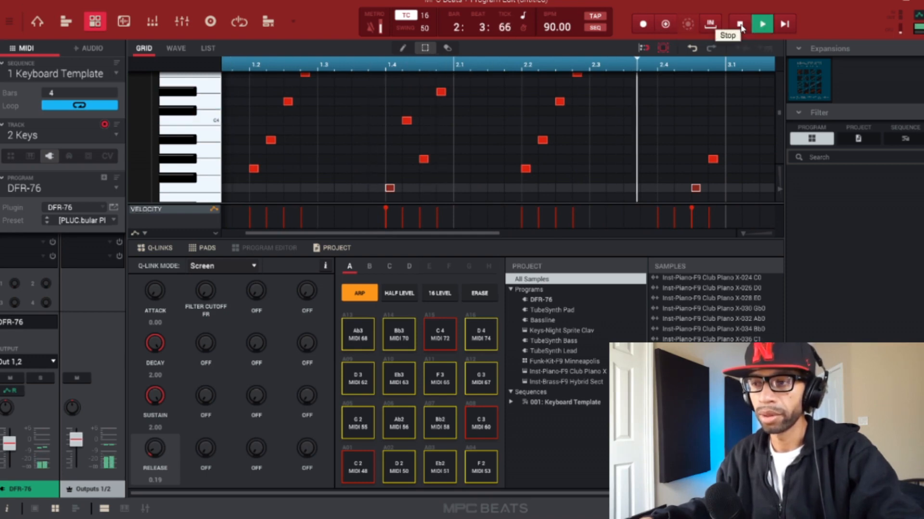
click(741, 24)
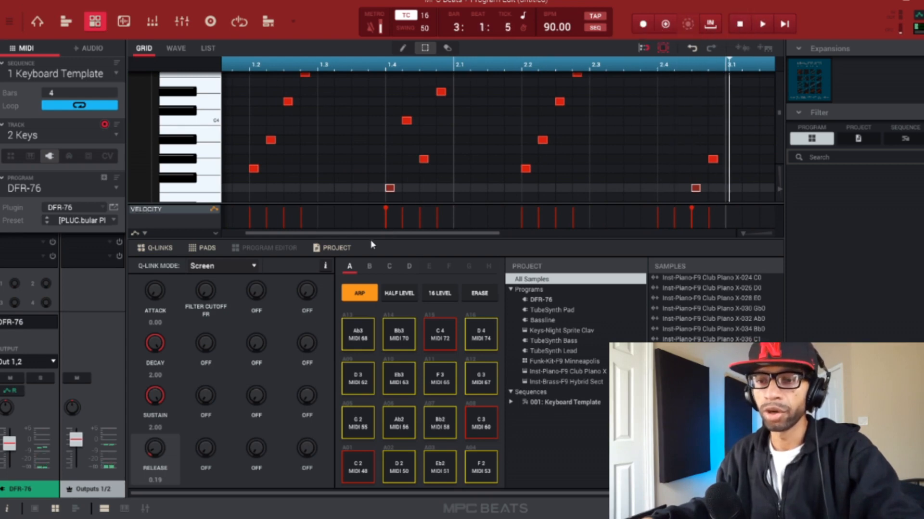
Step: Swap the timing of the second and third arpeggio notes at bar 3 beat 4, and audition the change
drag(372, 233, 484, 233)
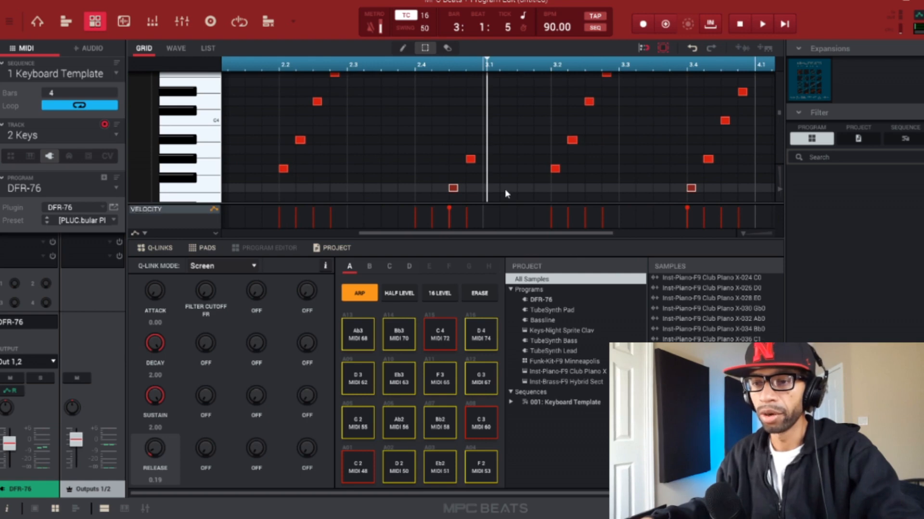
drag(484, 233, 582, 233)
drag(498, 162, 516, 167)
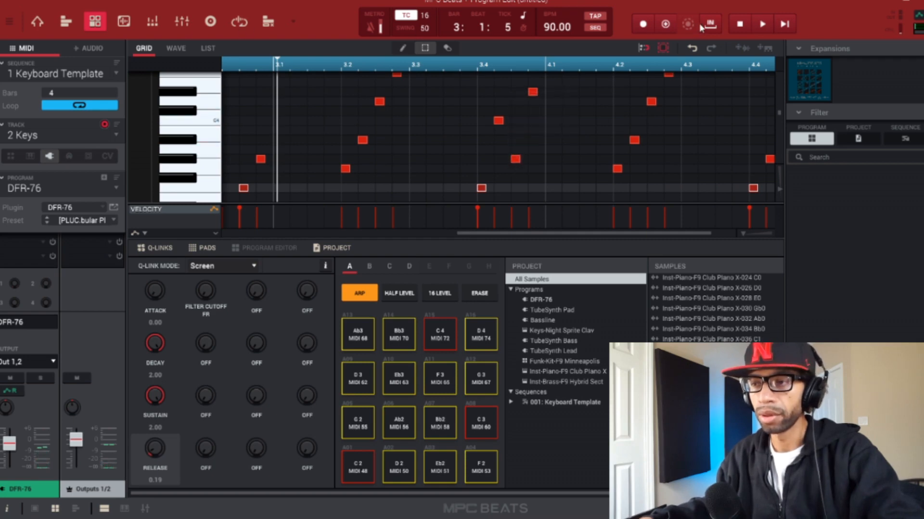
click(761, 25)
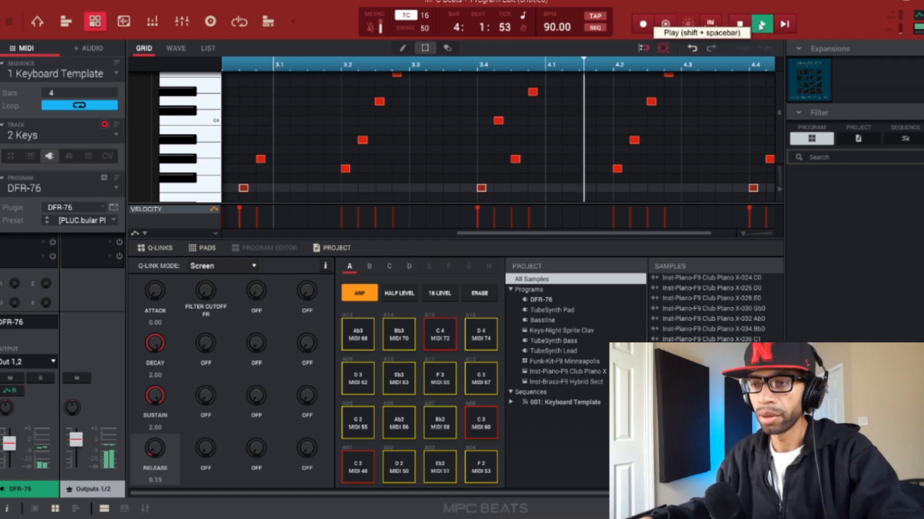
click(739, 24)
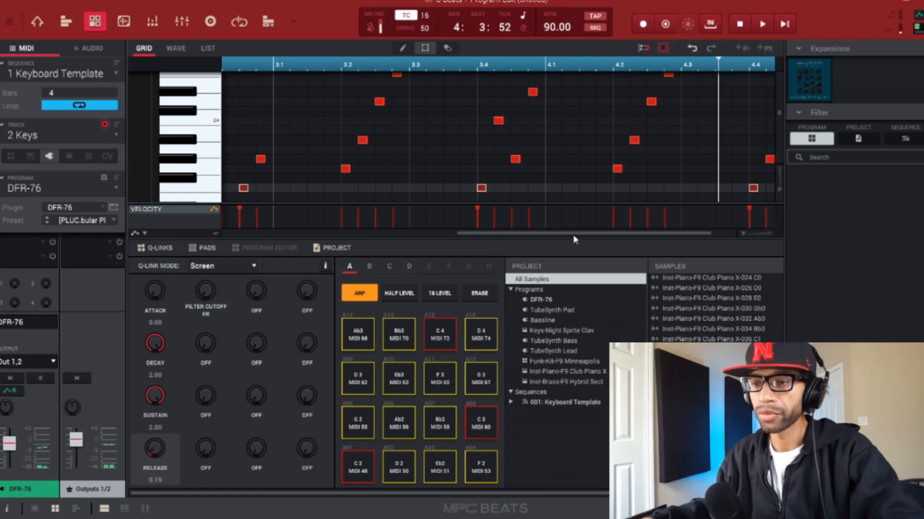
Step: Swap the timing of the second and third arpeggio notes at bar 4 beat 4, and play the sequence from the start
drag(575, 234, 619, 233)
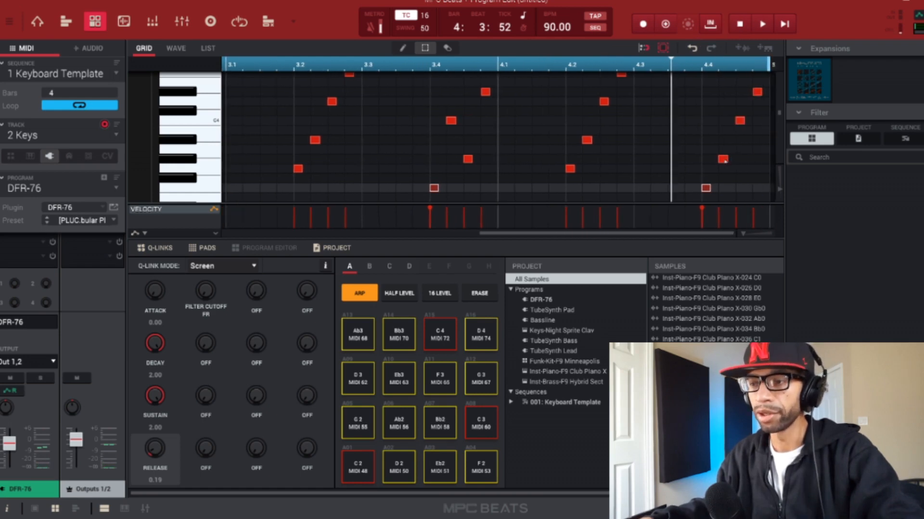
mouse_move(723, 160)
mouse_down()
mouse_move(723, 122)
mouse_move(741, 140)
mouse_move(741, 163)
mouse_up()
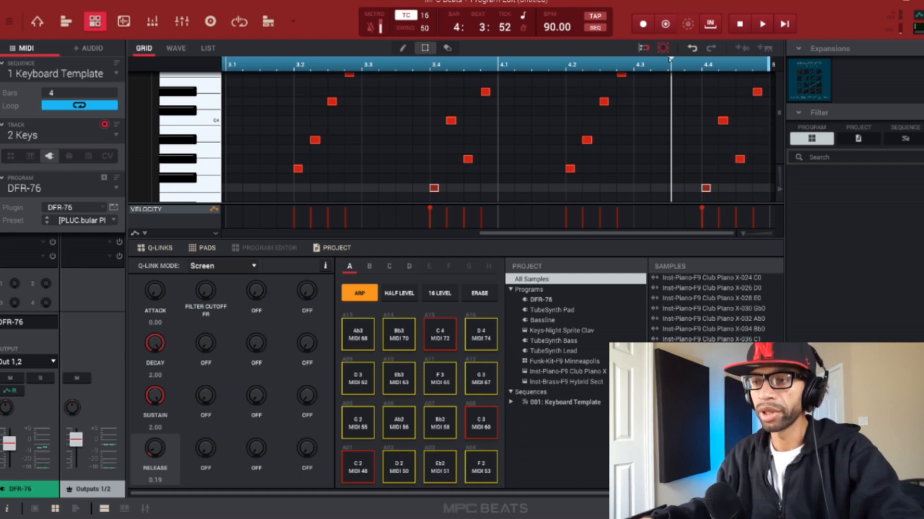
key(space)
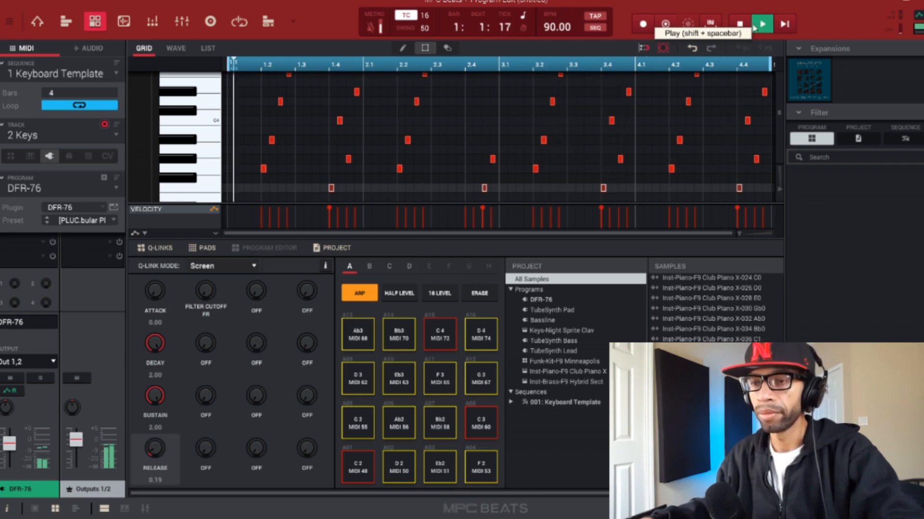
Step: Stop playback and load the Gentle Sine preset from the TubeSynth pad presets on the Synth Pad track
click(739, 24)
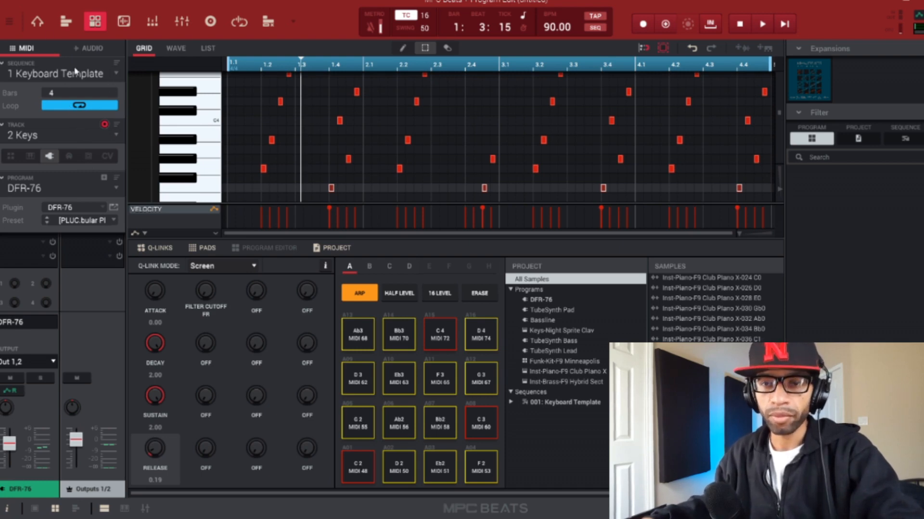
click(39, 24)
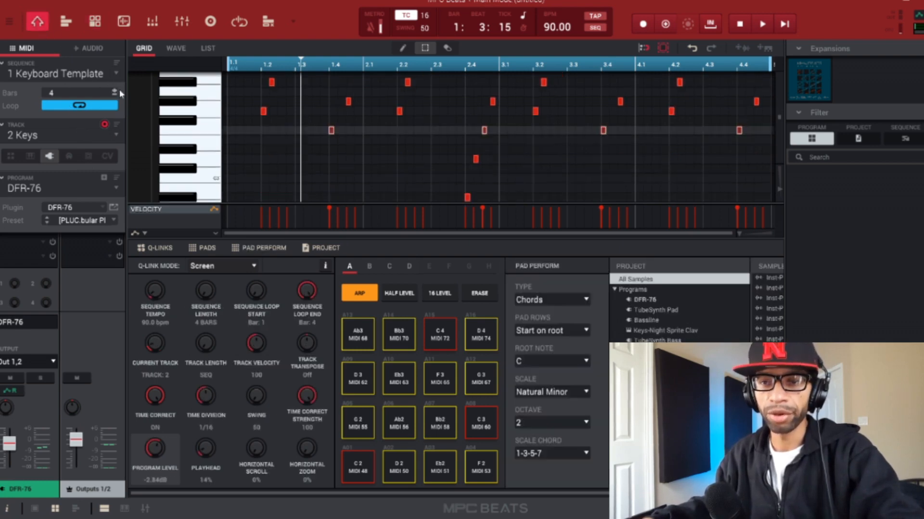
click(66, 22)
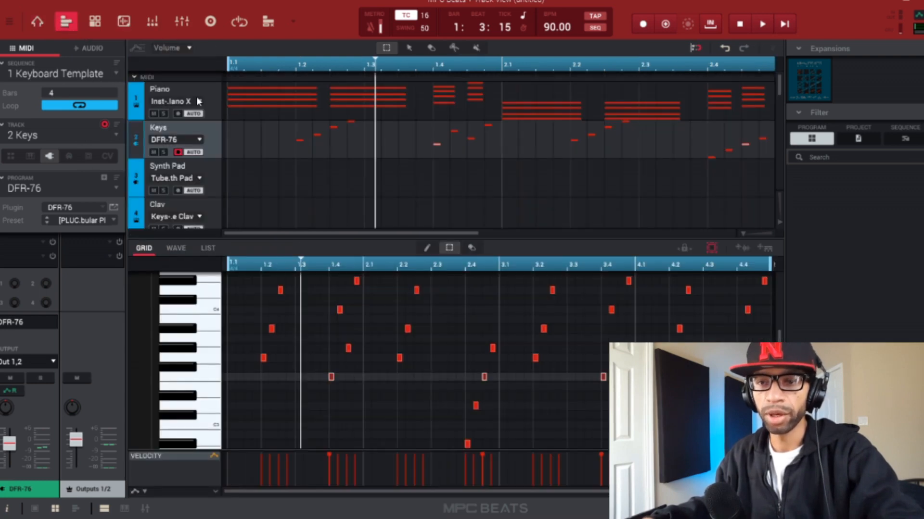
scroll(198, 101, down, 1)
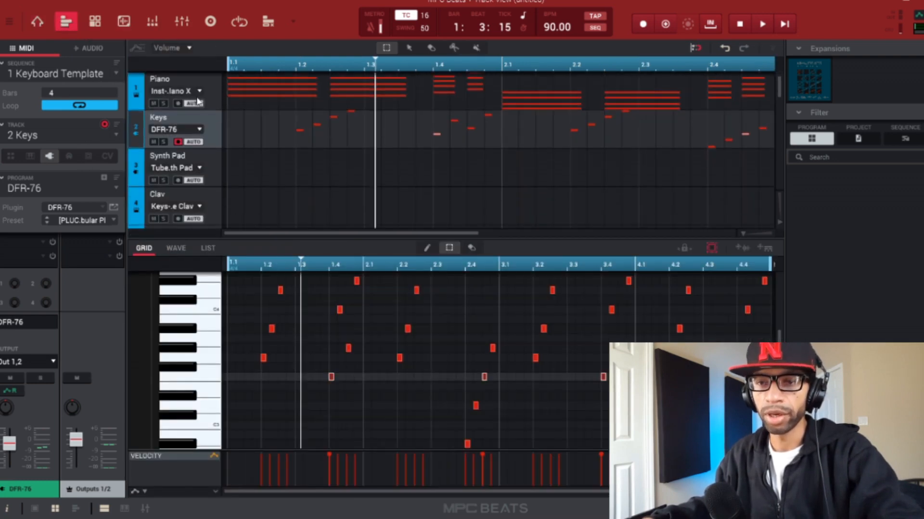
click(208, 163)
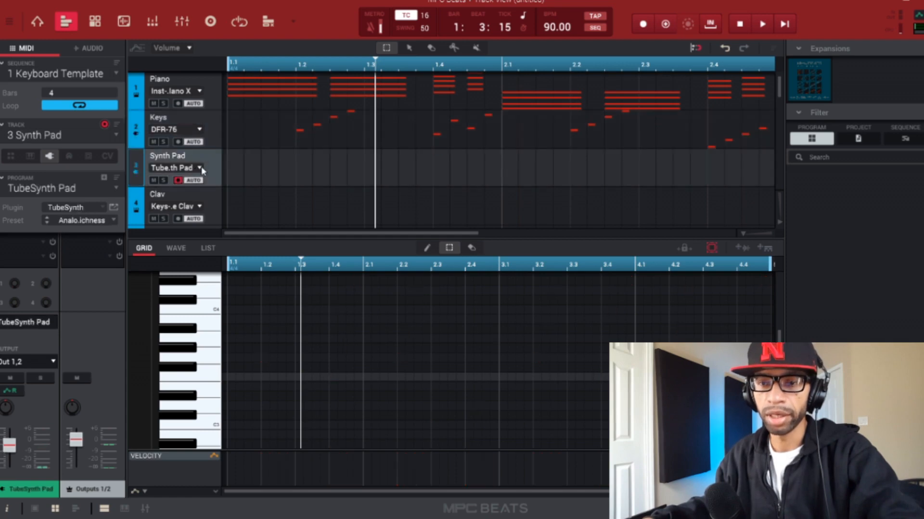
click(114, 221)
mouse_move(104, 299)
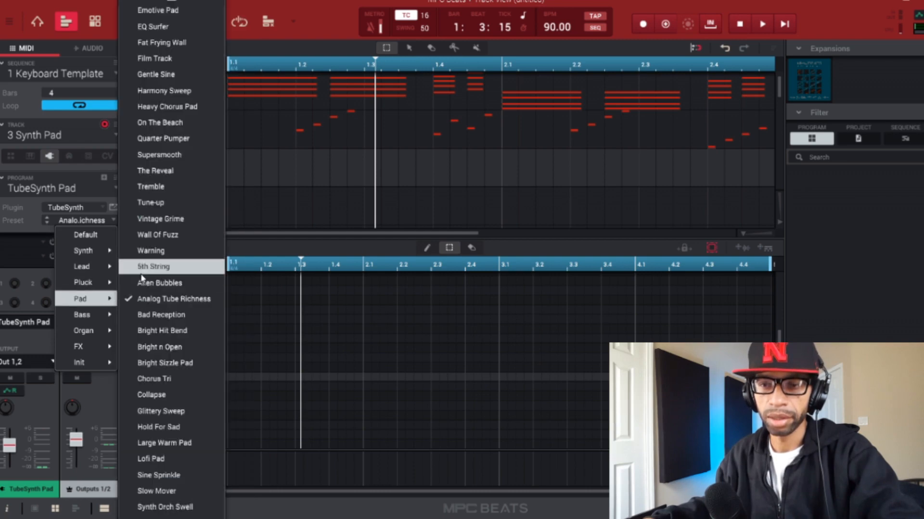
click(145, 76)
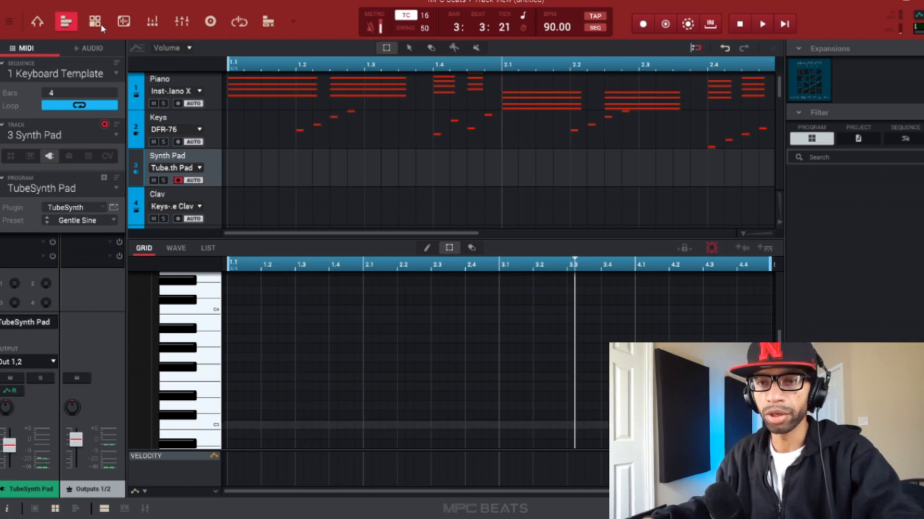
Step: Turn off the arpeggiator and record a four-bar chord part on the Synth Pad track from the start of the sequence
click(37, 22)
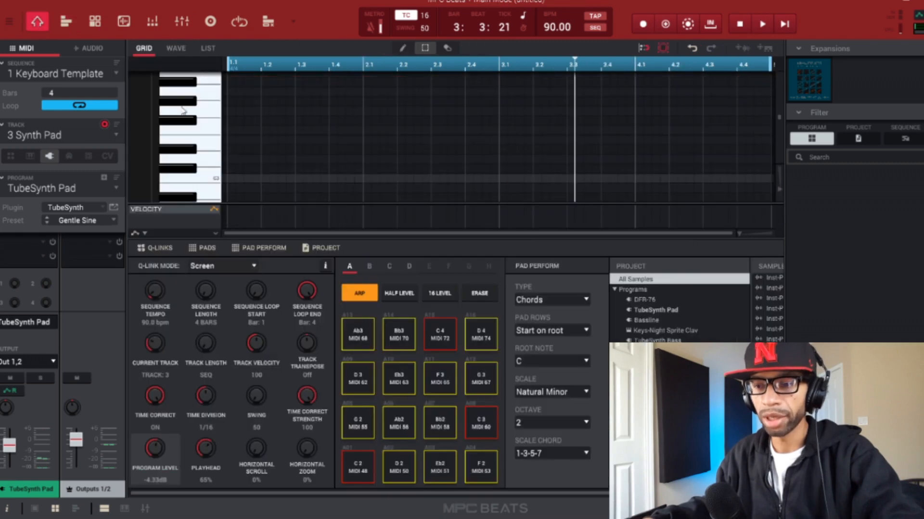
click(357, 295)
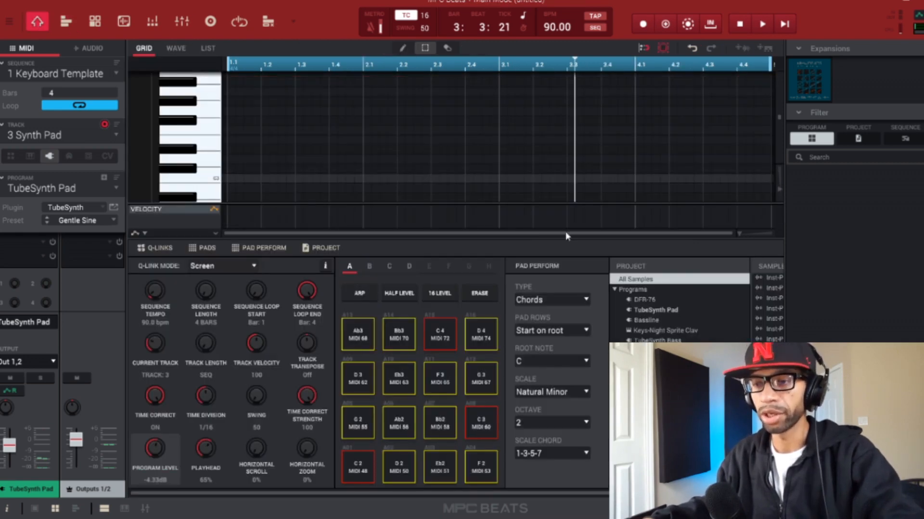
scroll(383, 179, down, 1)
scroll(382, 183, up, 1)
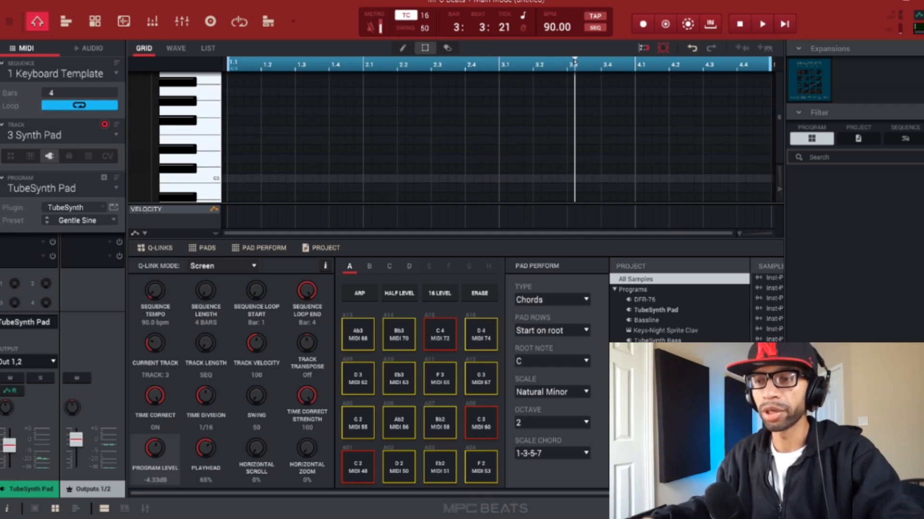
drag(574, 62, 226, 61)
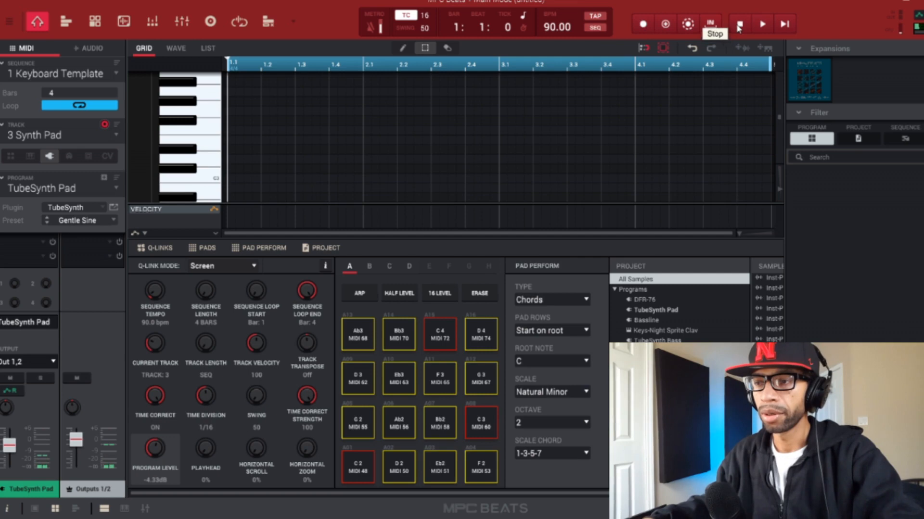
click(643, 24)
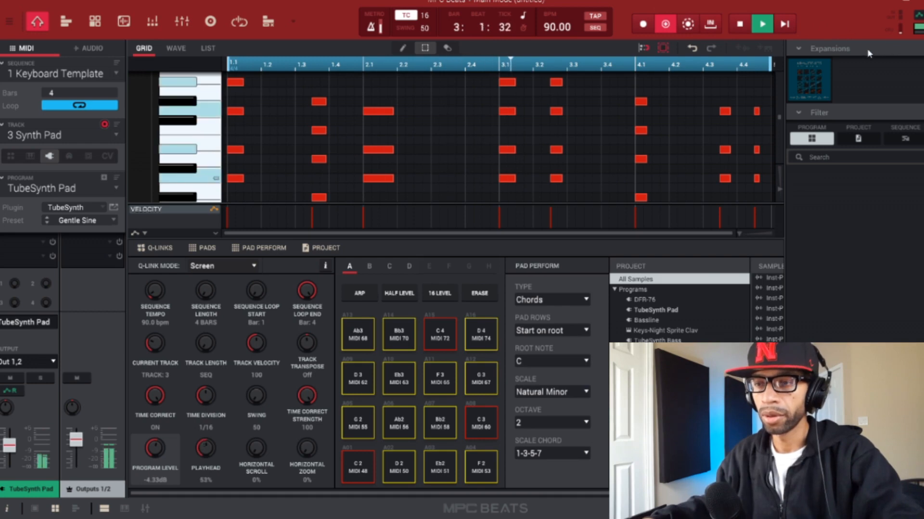
click(740, 25)
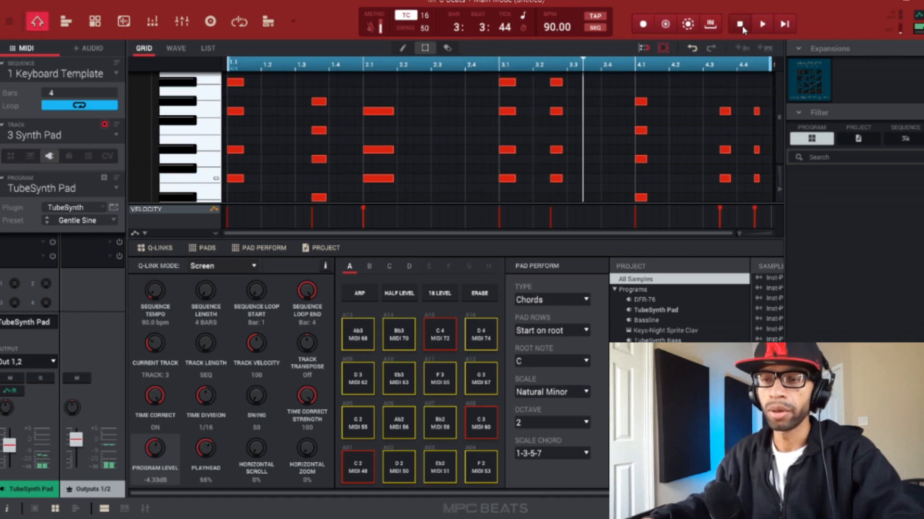
Step: In the channel mixer, set the Mix of the piano program's AIR Delay to 19 % during playback
click(152, 25)
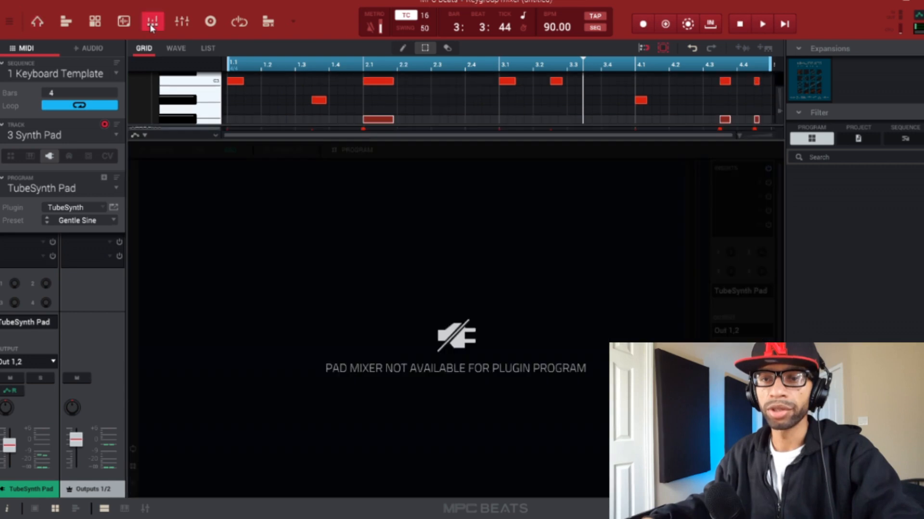
click(185, 23)
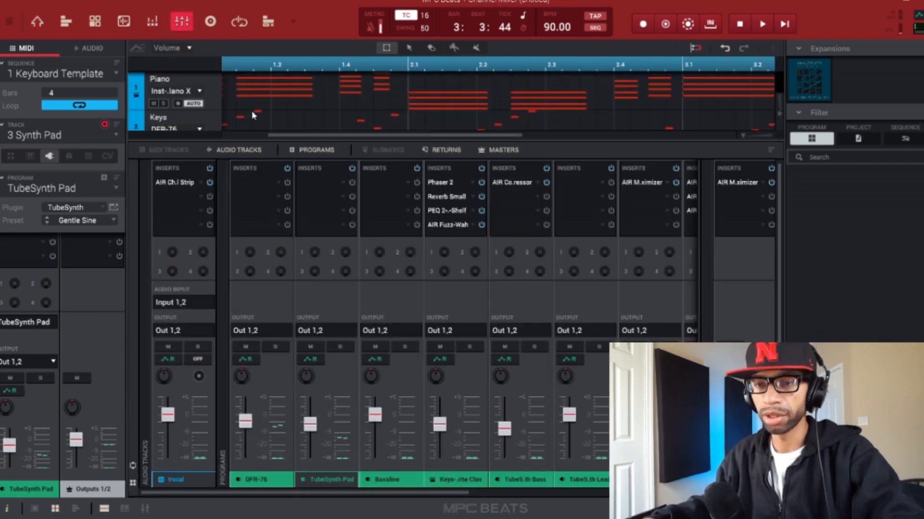
scroll(574, 212, right, 2)
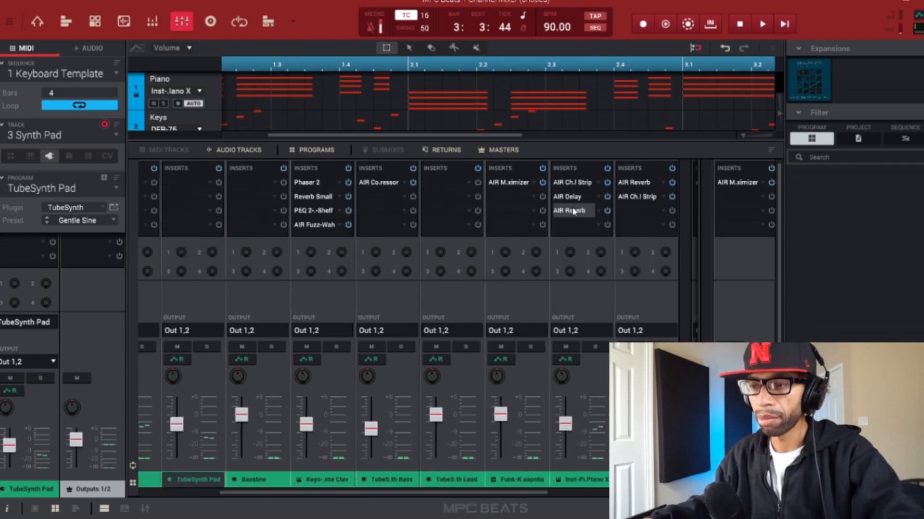
scroll(572, 212, right, 3)
scroll(558, 214, left, 3)
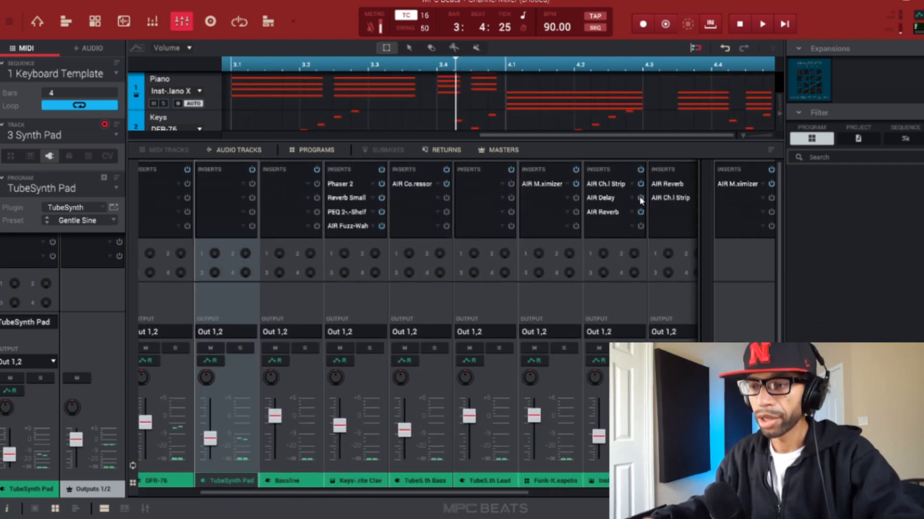
double_click(638, 198)
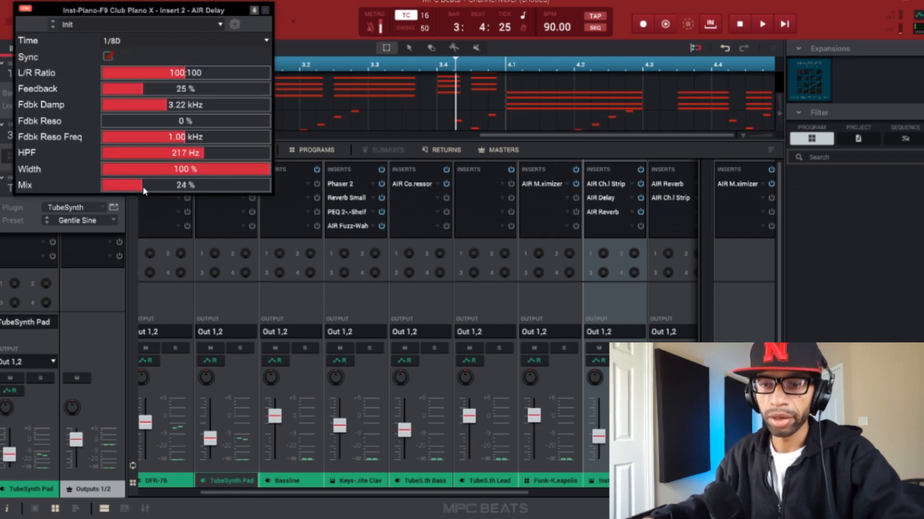
key(space)
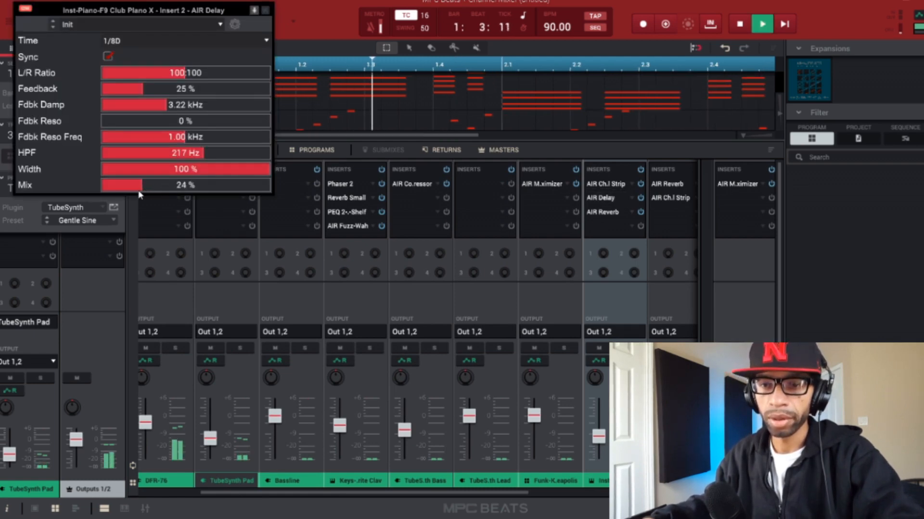
drag(139, 190, 134, 187)
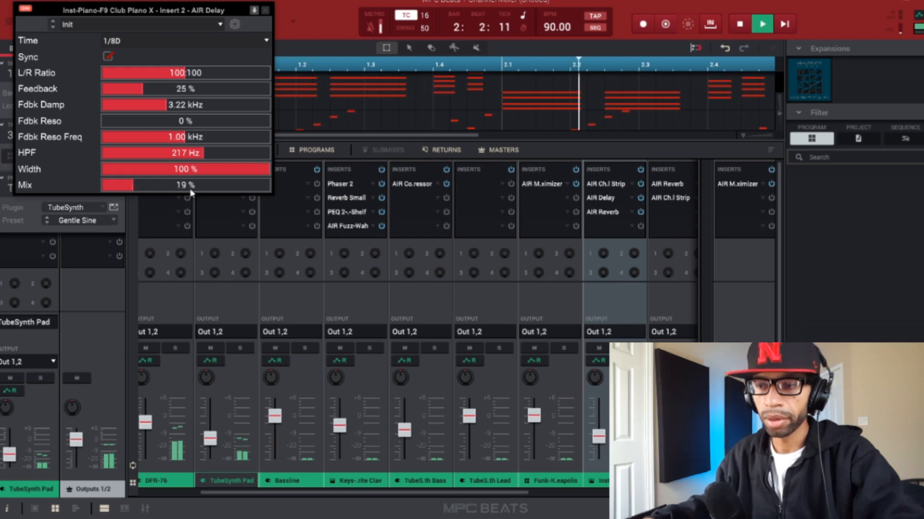
Step: Stop playback and set the Ambience of the piano program's AIR Reverb to 45 %
click(611, 213)
key(space)
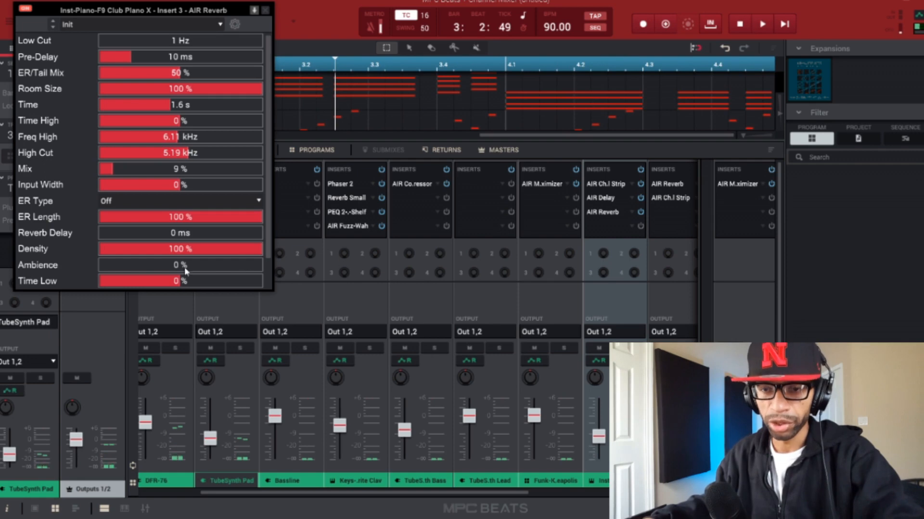
double_click(147, 264)
text(1)
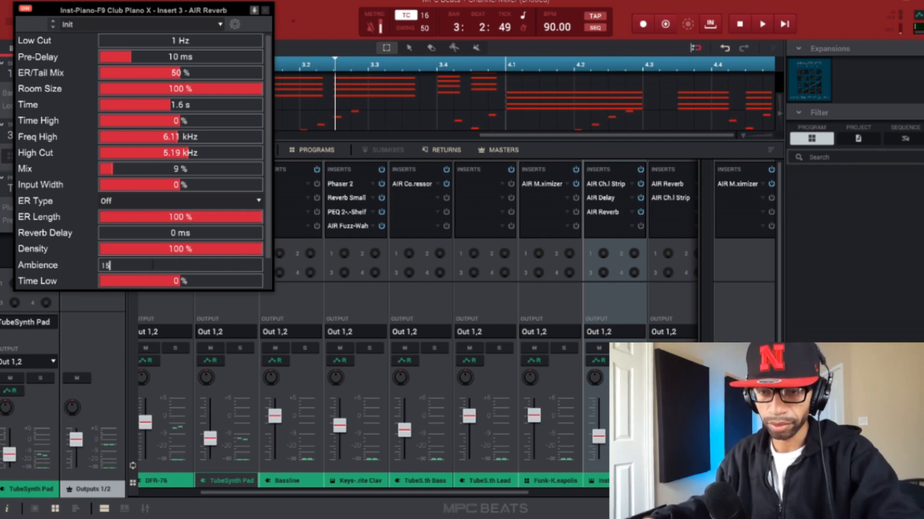
text(5)
key(Return)
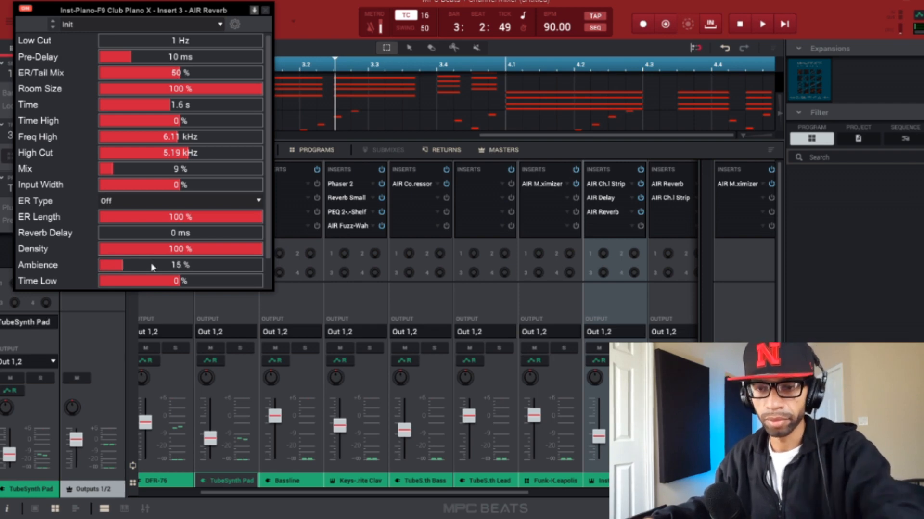
drag(125, 269, 172, 266)
Step: Play the sequence while raising the piano AIR Reverb's Mix to 32 %, and stop playback
key(space)
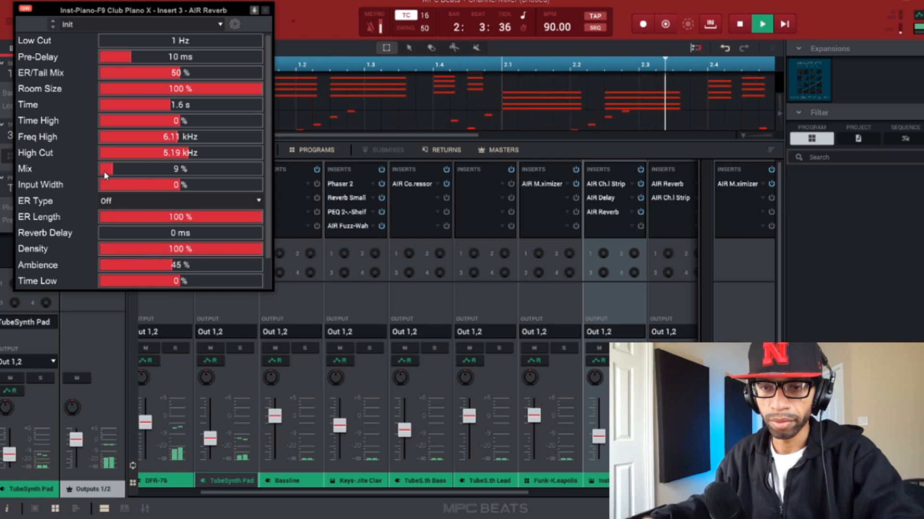
drag(112, 170, 150, 170)
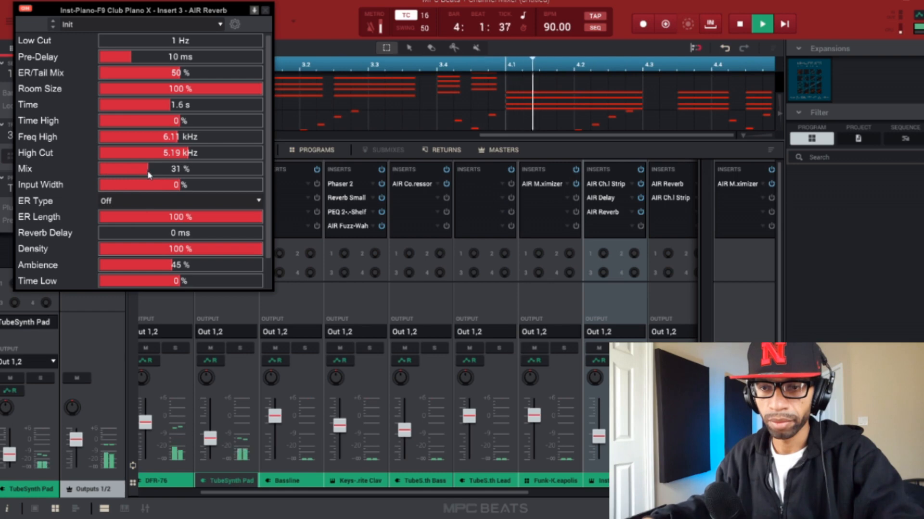
key(space)
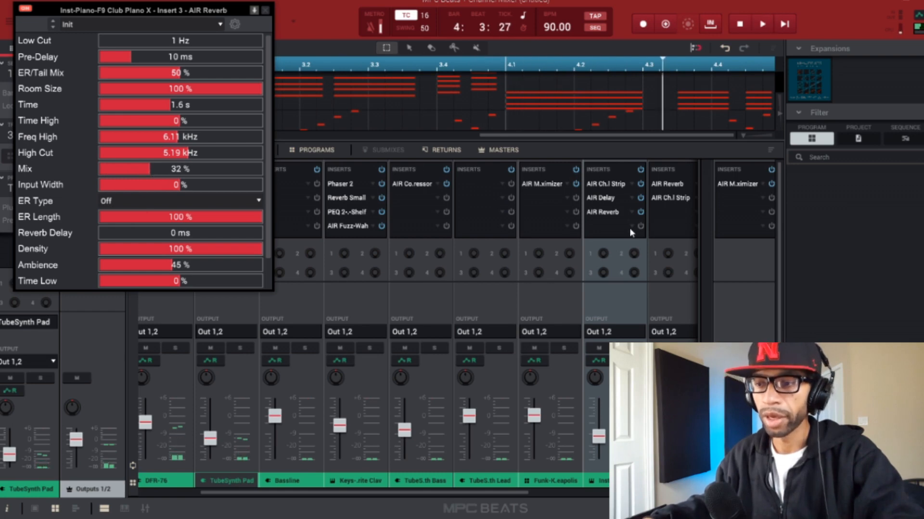
Step: Add iZotope Vinyl to the piano program's fourth insert slot and raise its Warp Depth to a little under halfway
click(642, 228)
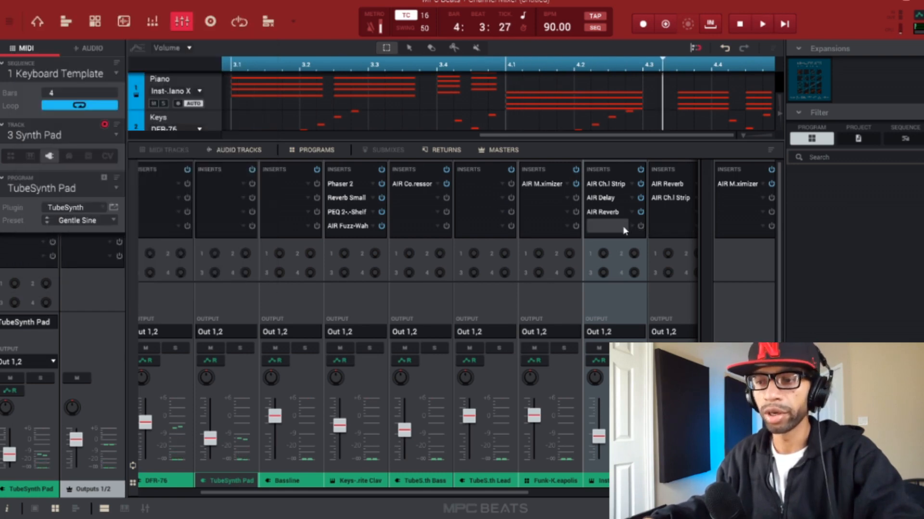
click(620, 228)
click(630, 193)
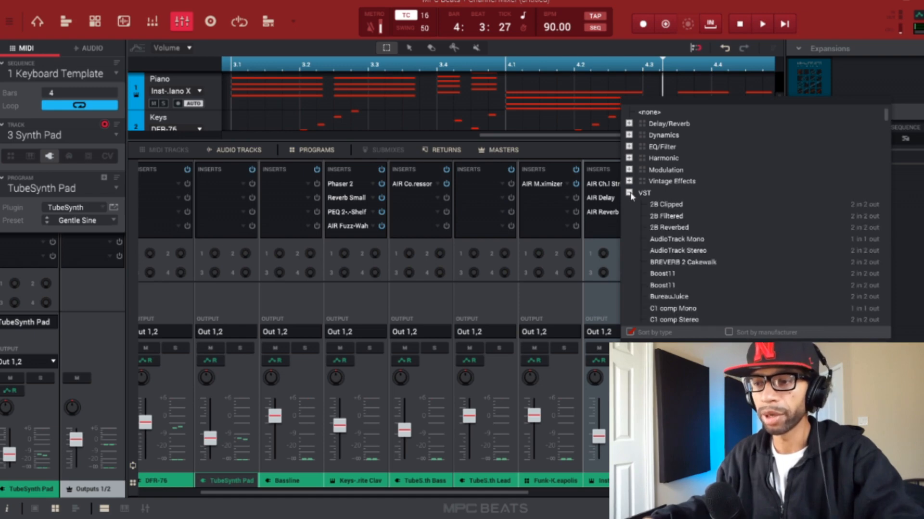
scroll(663, 239, down, 10)
scroll(662, 239, down, 20)
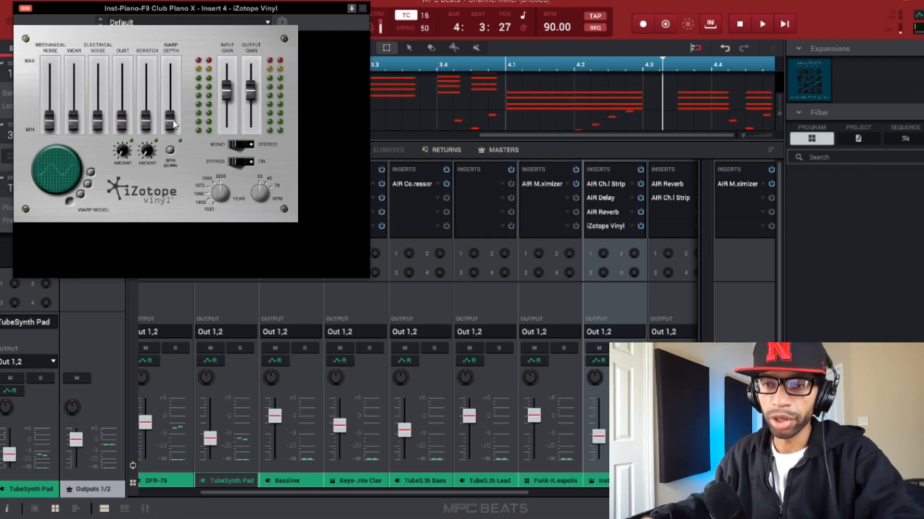
drag(174, 124, 174, 98)
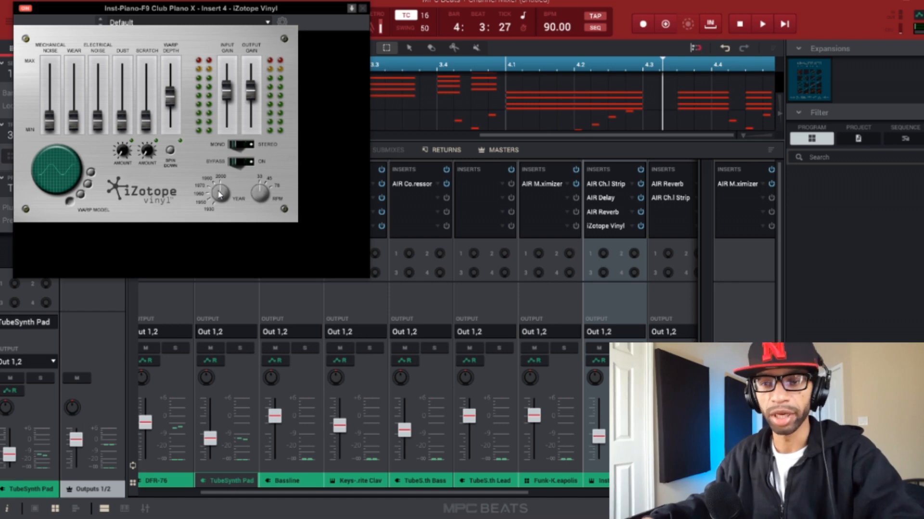
Step: Audition the piano's iZotope Vinyl effect, raise its Wear to about a quarter, close the plugin and stop playback
click(761, 28)
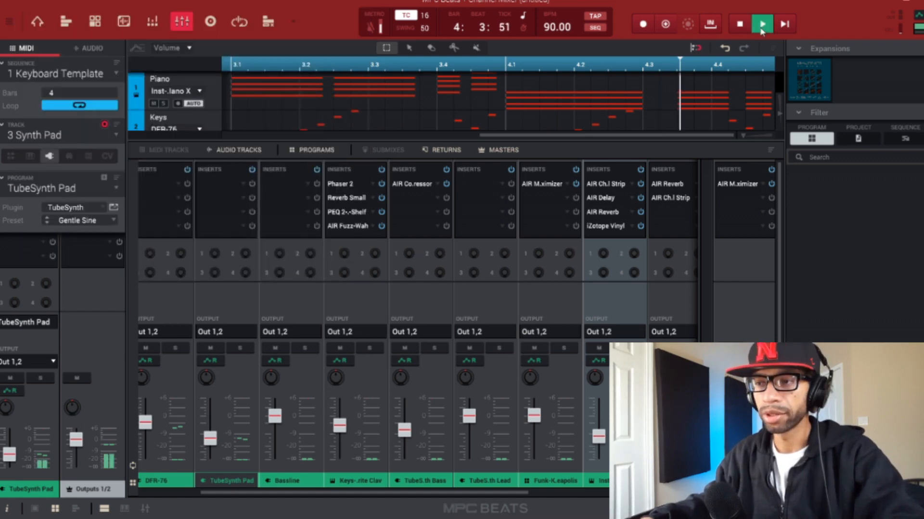
click(620, 230)
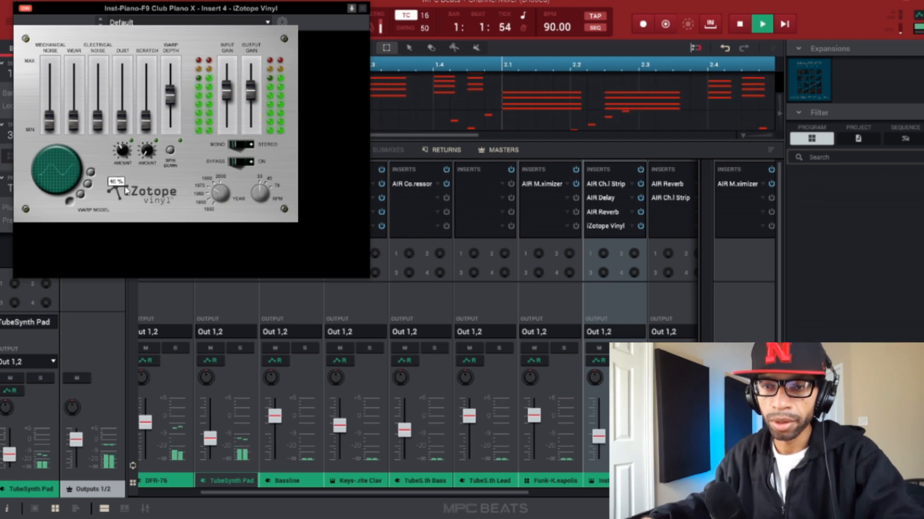
drag(74, 121, 74, 106)
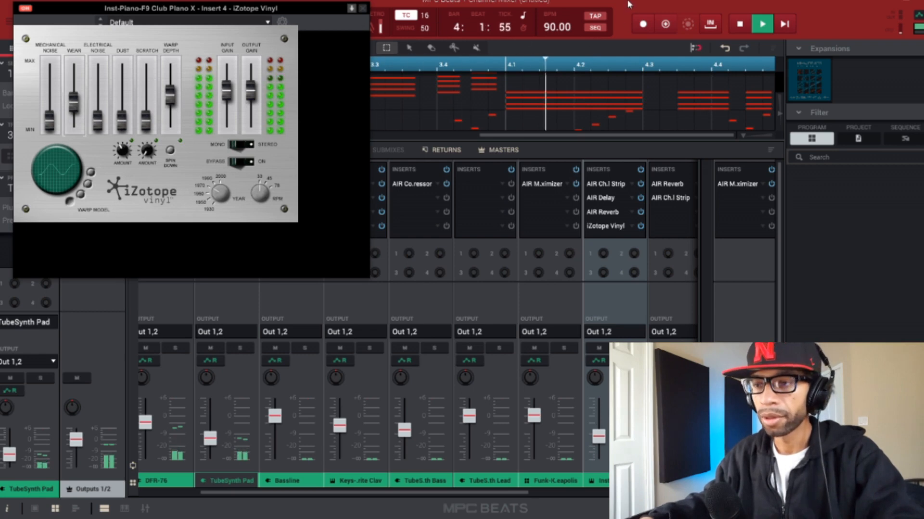
click(363, 8)
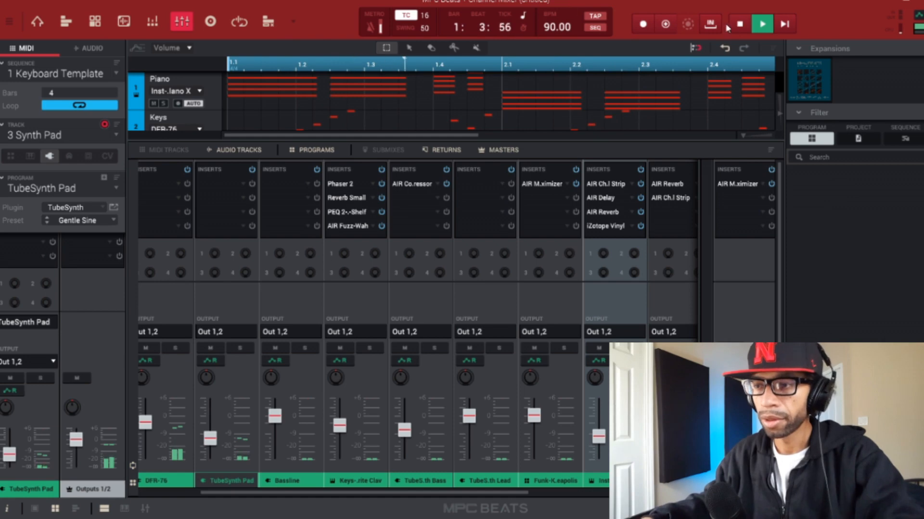
click(741, 25)
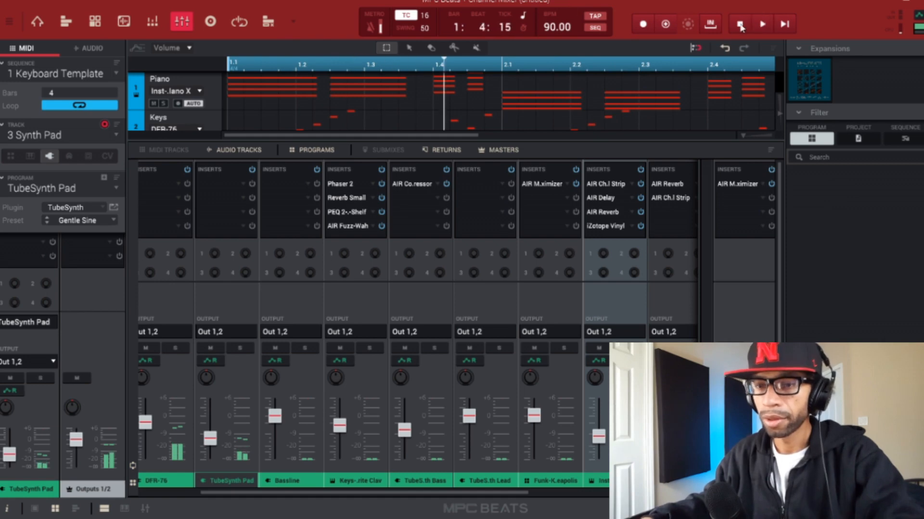
Step: Add AIR Delay to the first insert slot of the DFR-76 program
click(188, 187)
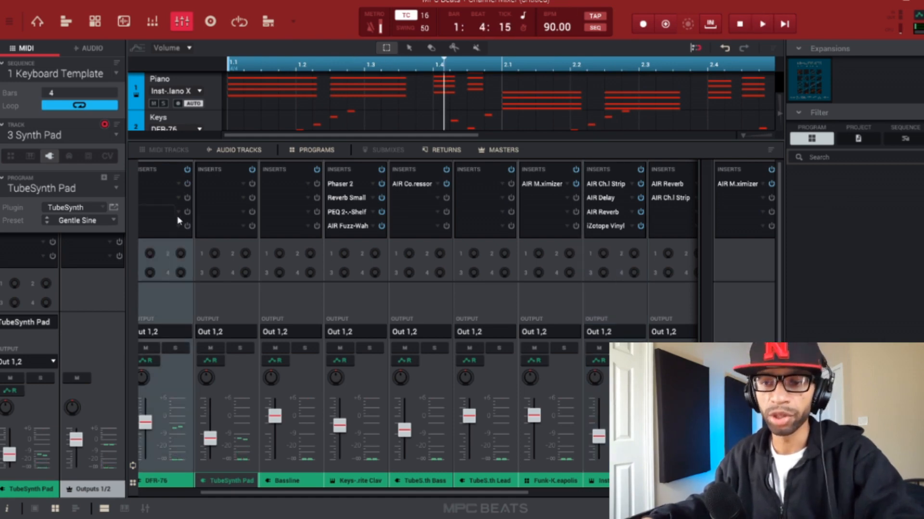
click(171, 189)
double_click(172, 188)
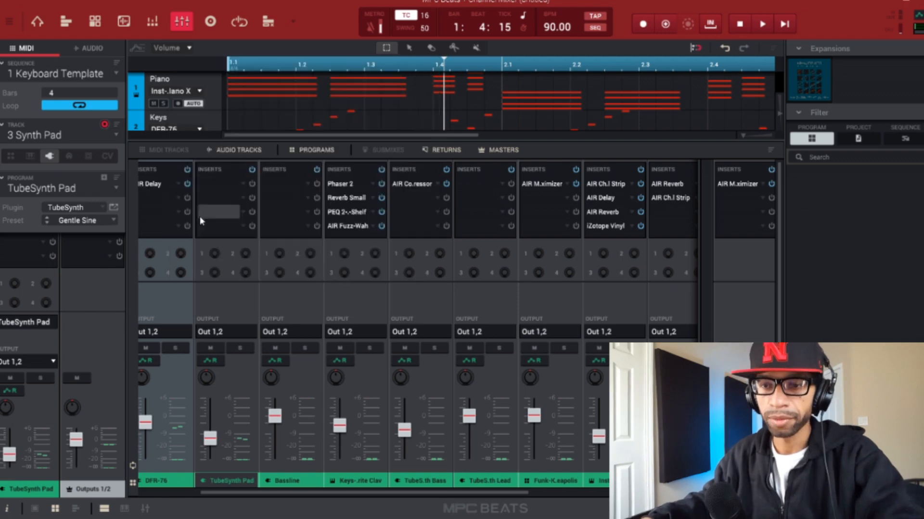
Step: Play the sequence while setting the Mix of the DFR-76 AIR Delay to 37 %, and close the plugin
key(space)
click(165, 186)
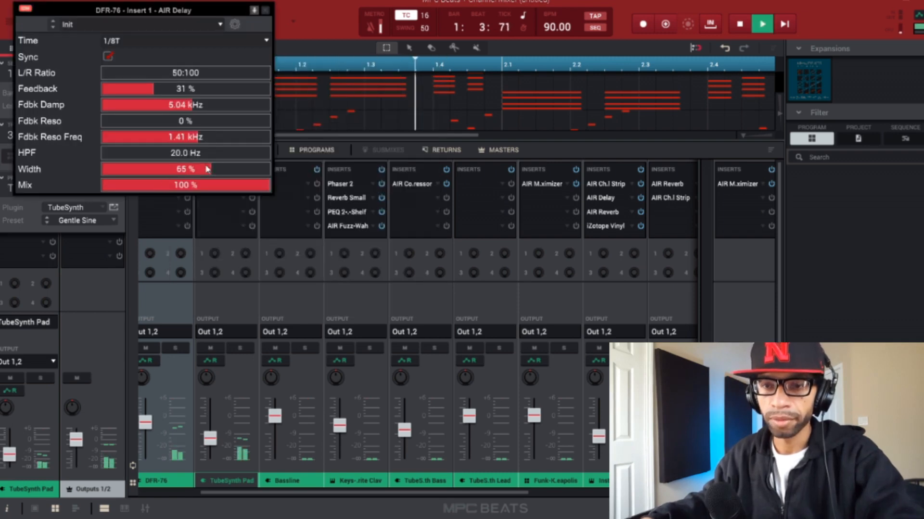
drag(215, 187, 155, 192)
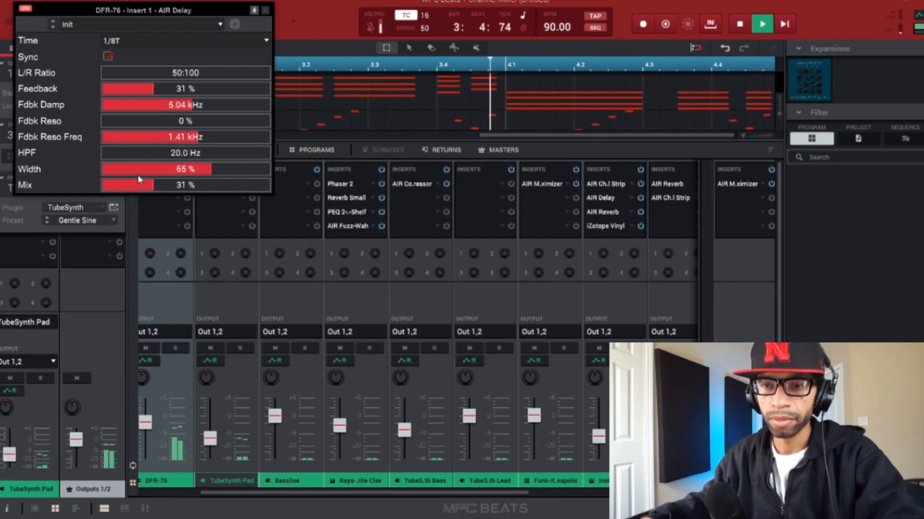
mouse_move(155, 187)
mouse_down()
mouse_move(179, 191)
mouse_move(163, 186)
mouse_up()
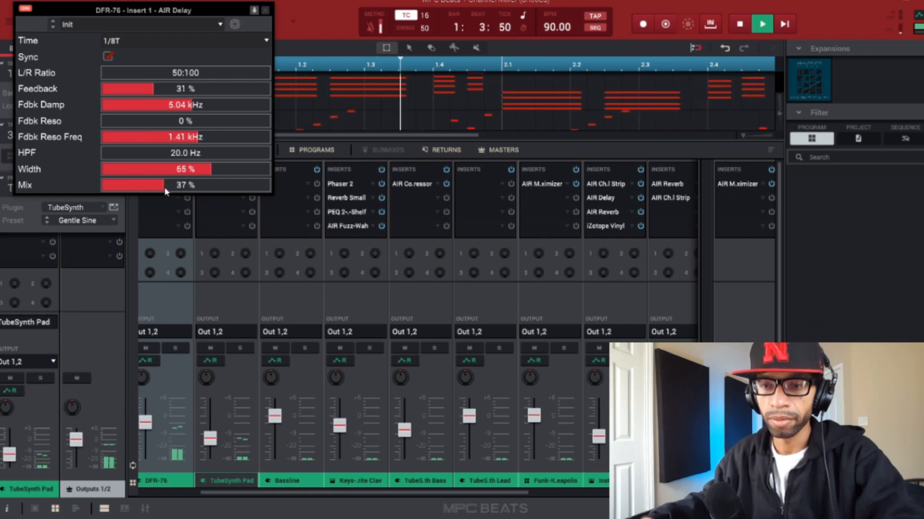
click(318, 46)
Step: Restart playback, lower the DFR-76 channel's volume fader slightly, and stop playback
key(space)
key(space)
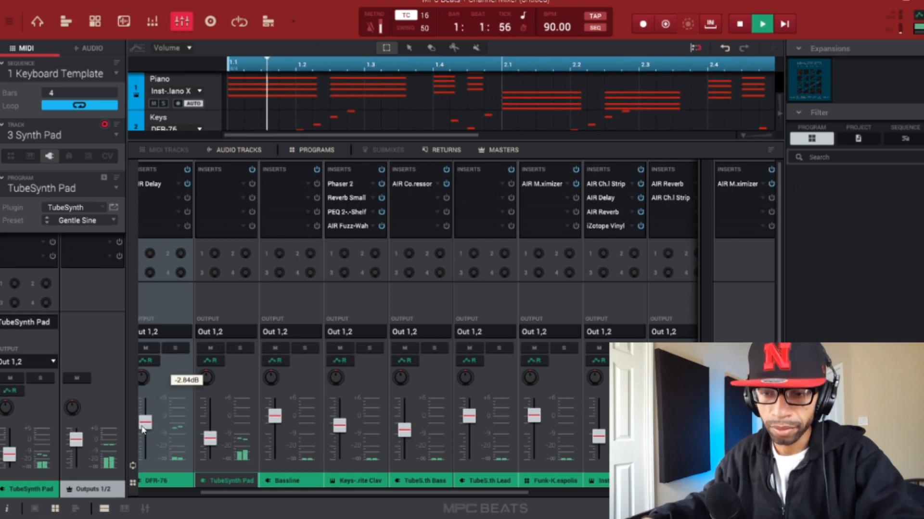
drag(146, 422, 146, 437)
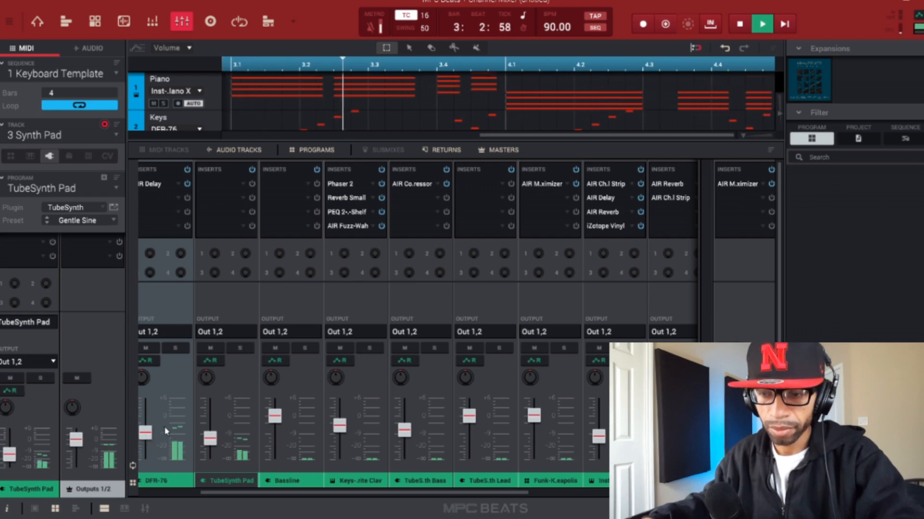
key(space)
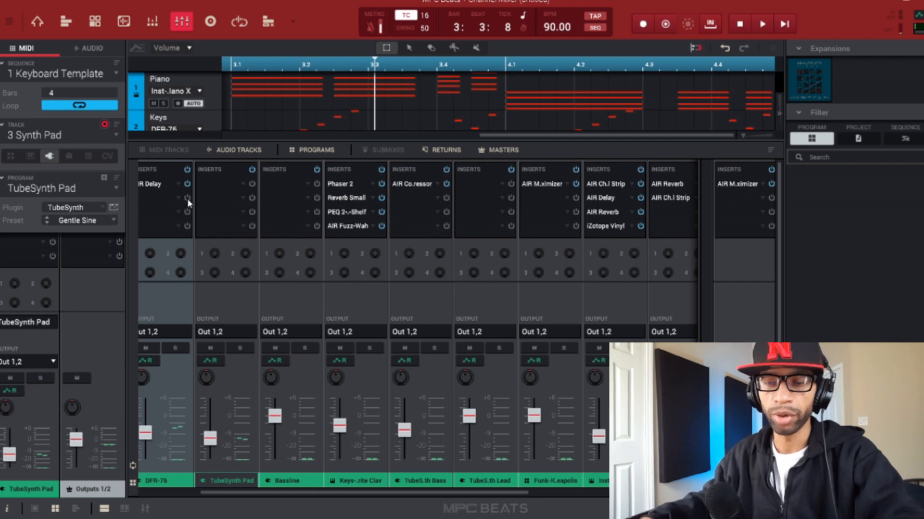
Step: Add AIR Reverb from the Delay/Reverb effects to the second insert slot of the DFR-76 program
double_click(154, 199)
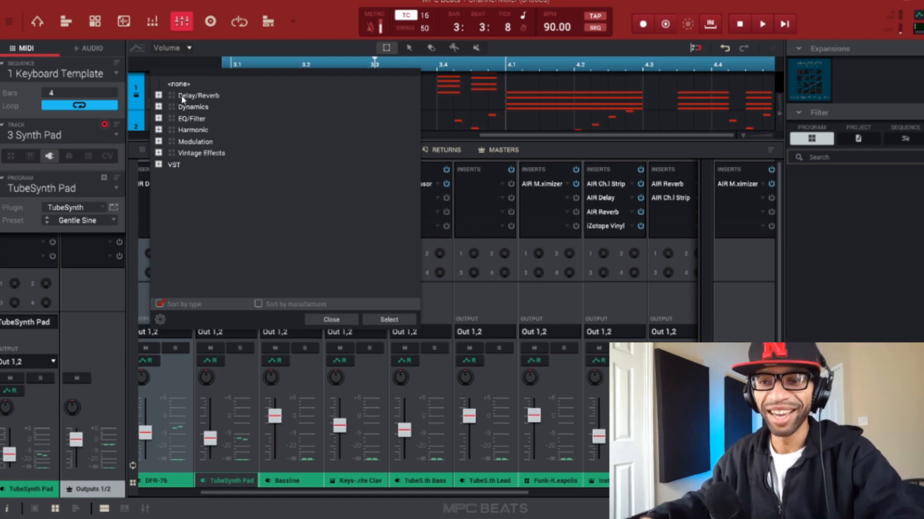
click(159, 96)
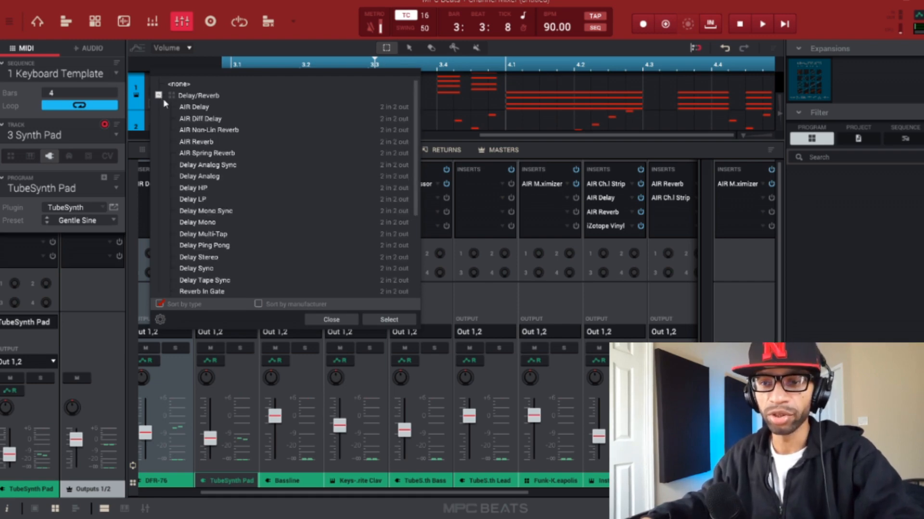
double_click(204, 143)
Step: Open the DFR-76 AIR Reverb settings and reduce the Room Size while the sequence plays
double_click(156, 197)
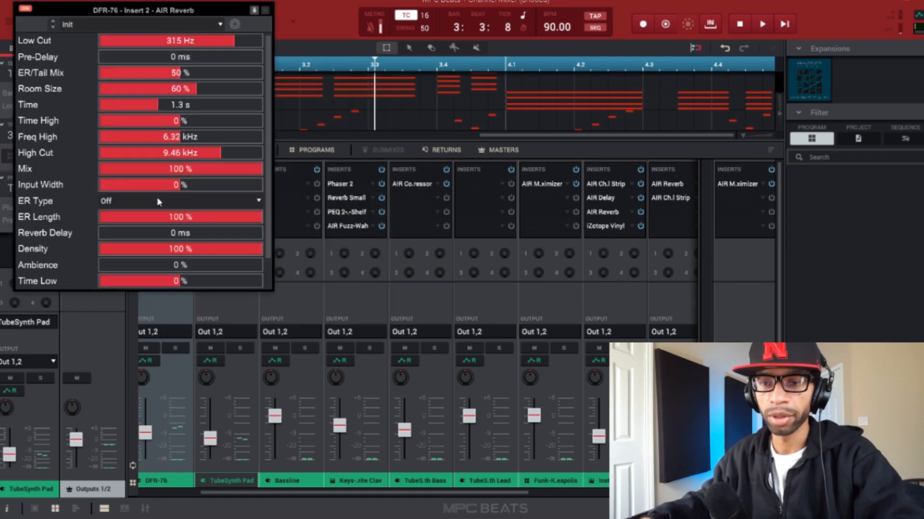
key(space)
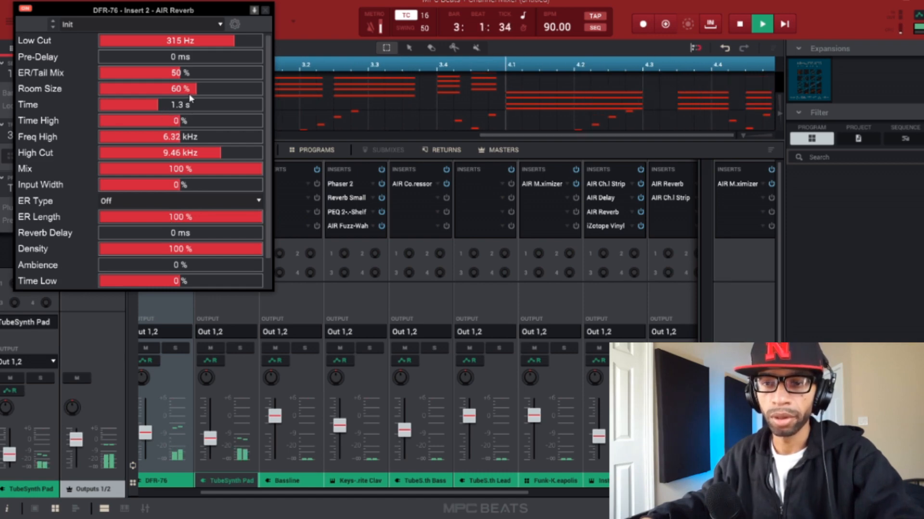
drag(192, 95, 177, 95)
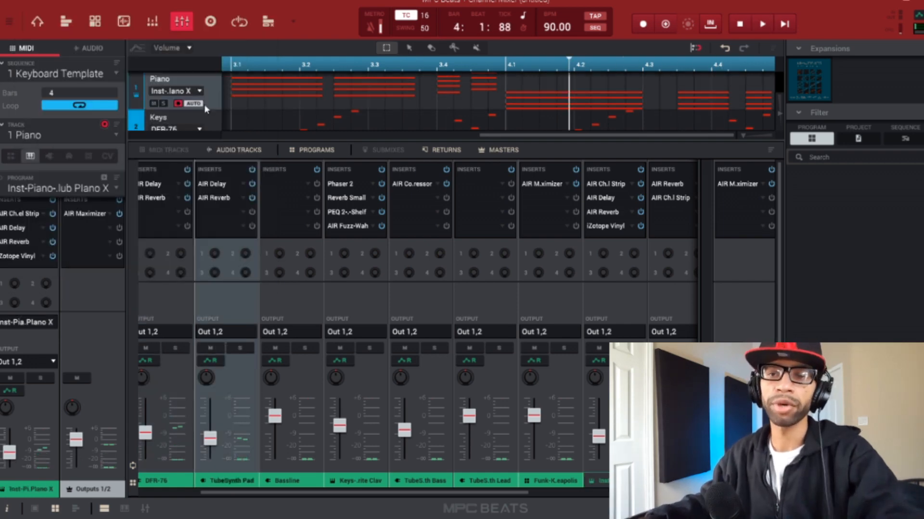
Step: Show the track view, select the Drums track and switch to the main view with its pads
click(93, 23)
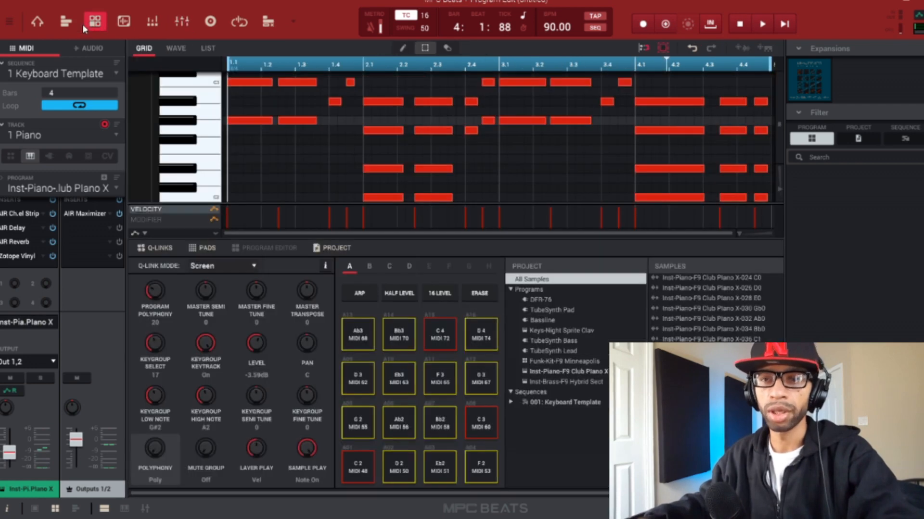
click(70, 23)
scroll(195, 103, down, 3)
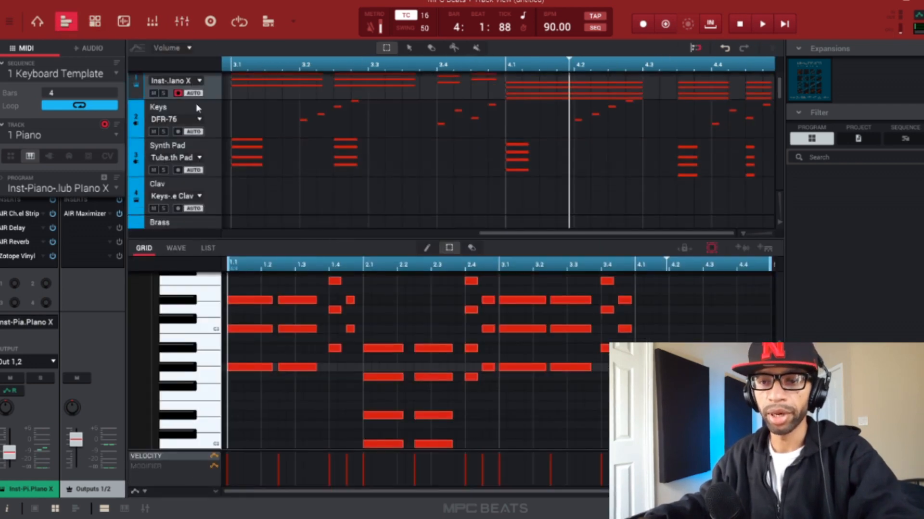
scroll(201, 117, down, 5)
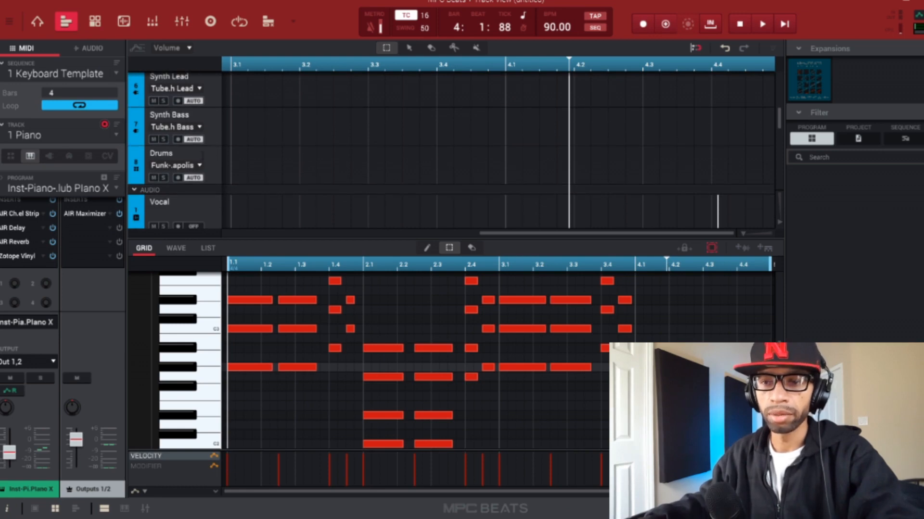
double_click(208, 163)
click(209, 163)
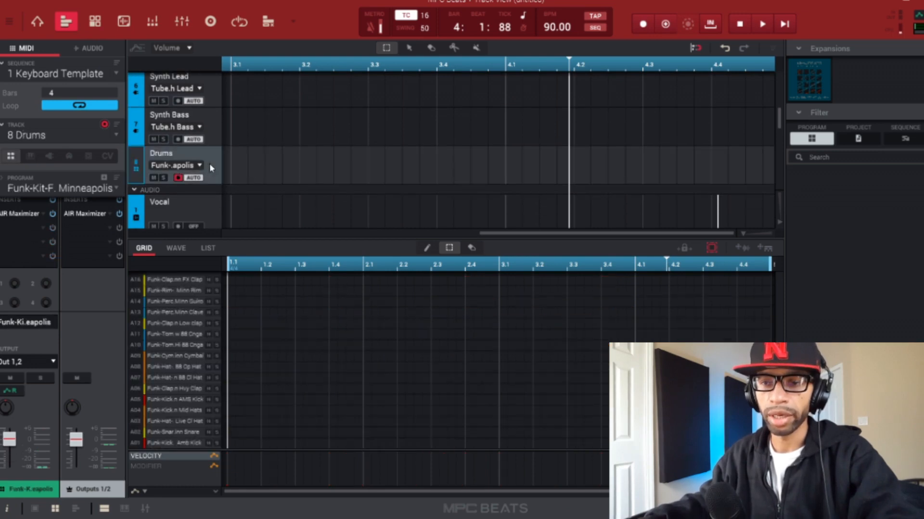
click(186, 303)
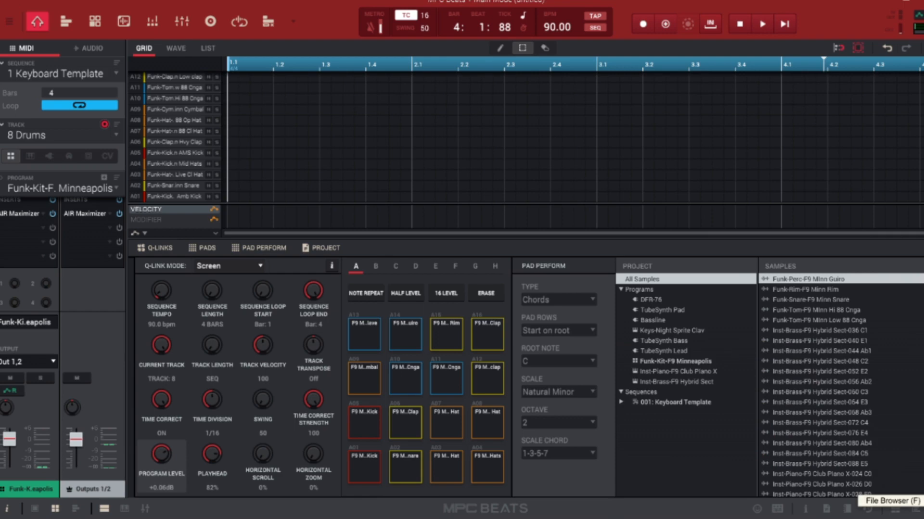
Step: Open the file browser and go to the Tsunami Drum Kit folder on the Desktop
key(f)
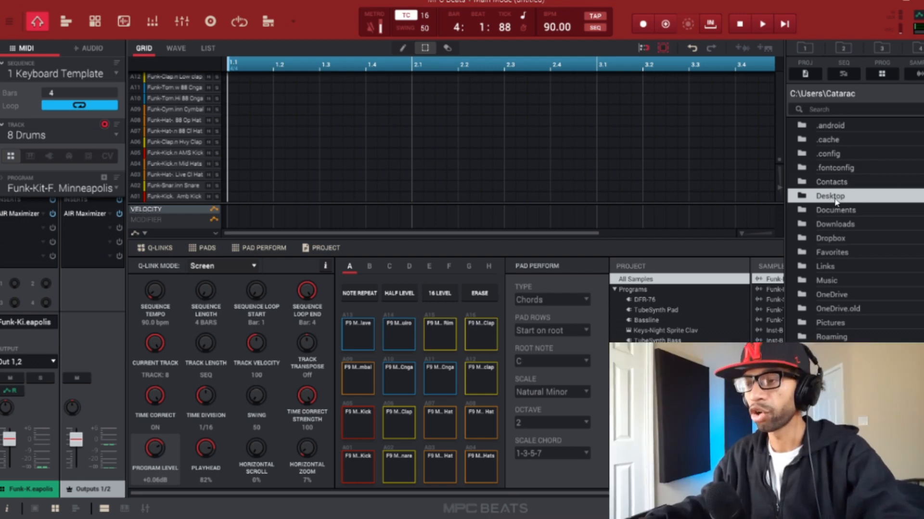
double_click(835, 201)
scroll(865, 226, down, 12)
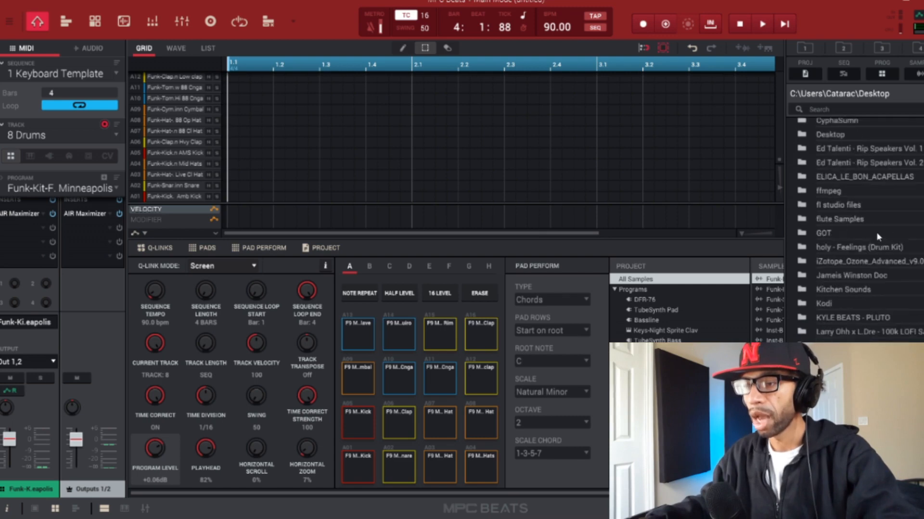
scroll(872, 248, down, 4)
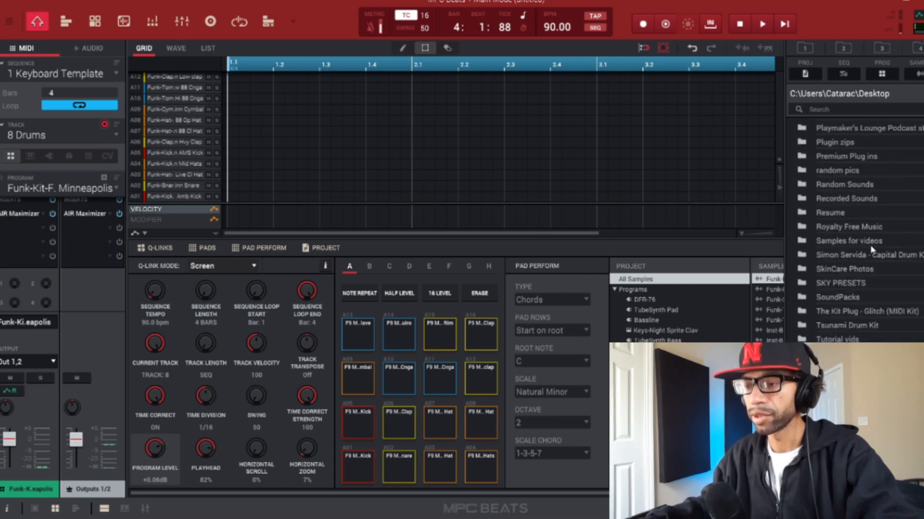
click(847, 326)
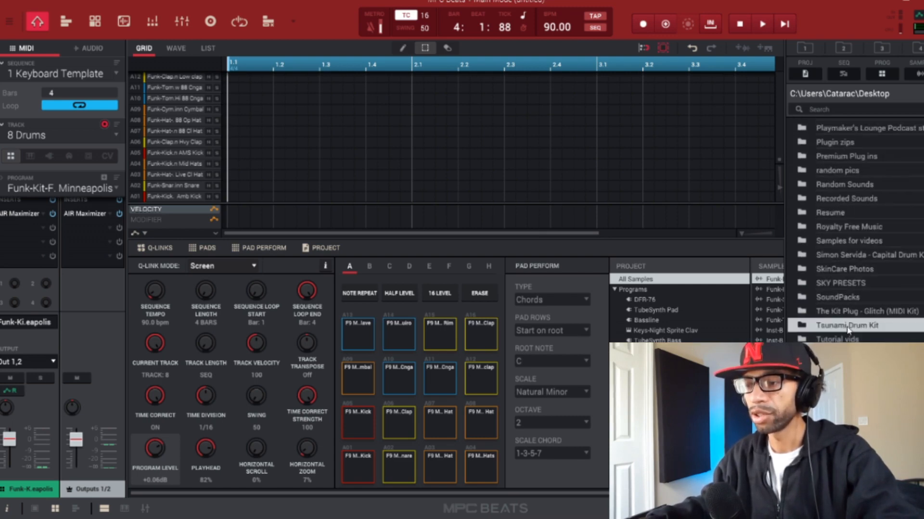
double_click(848, 327)
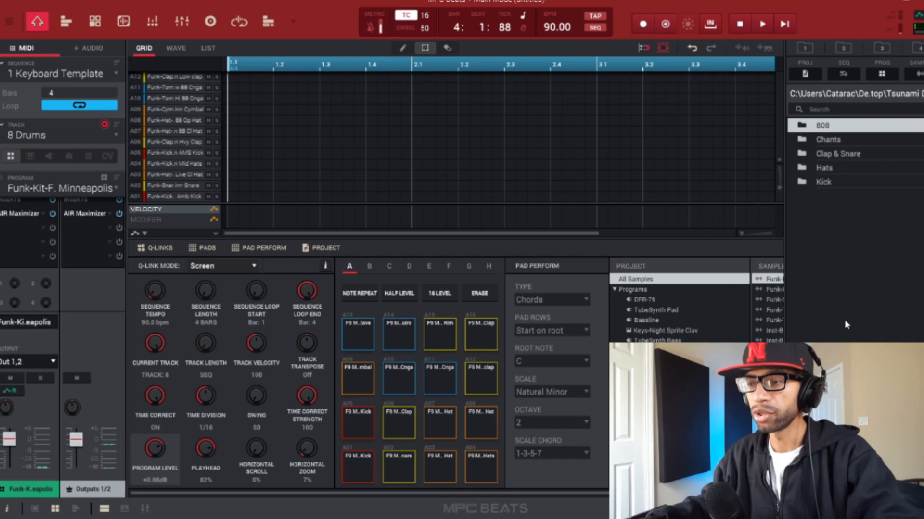
Step: Audition the samples in the Kick folder and load Kick (Gucci Gwop).wav onto pad A05
click(824, 187)
double_click(825, 186)
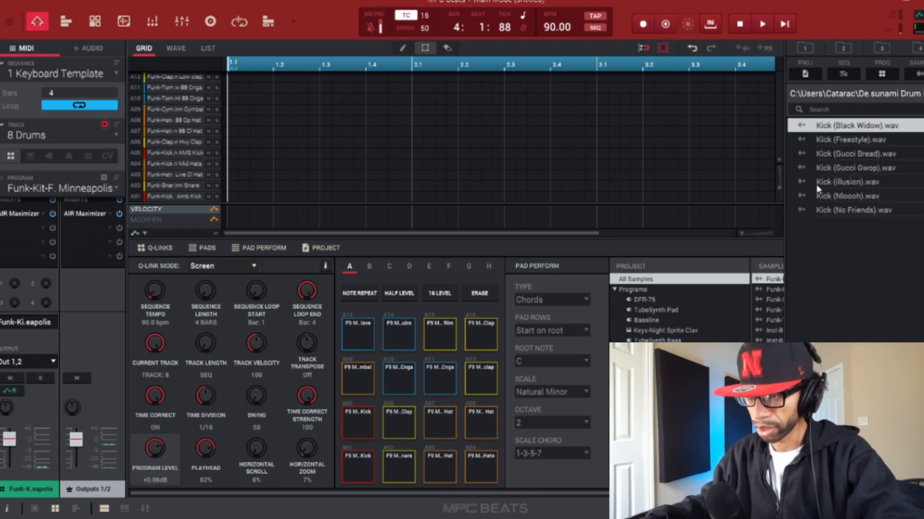
click(801, 126)
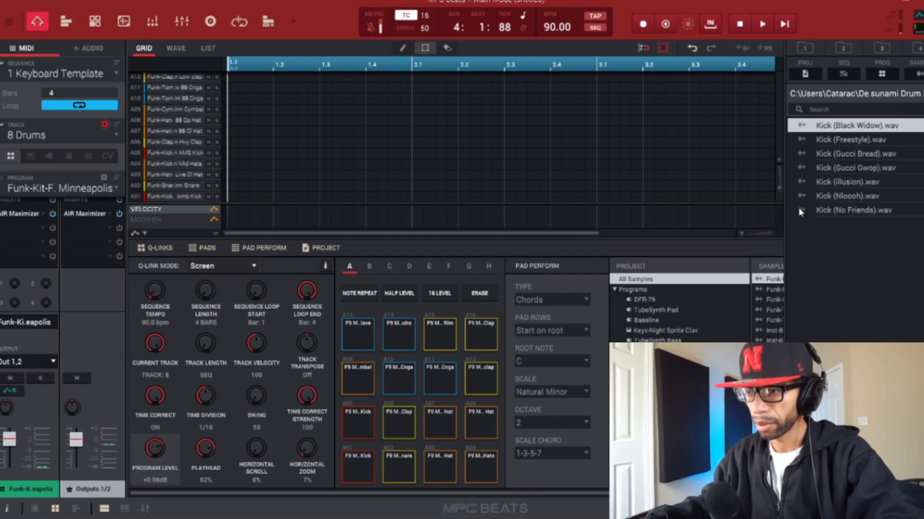
drag(841, 170, 357, 420)
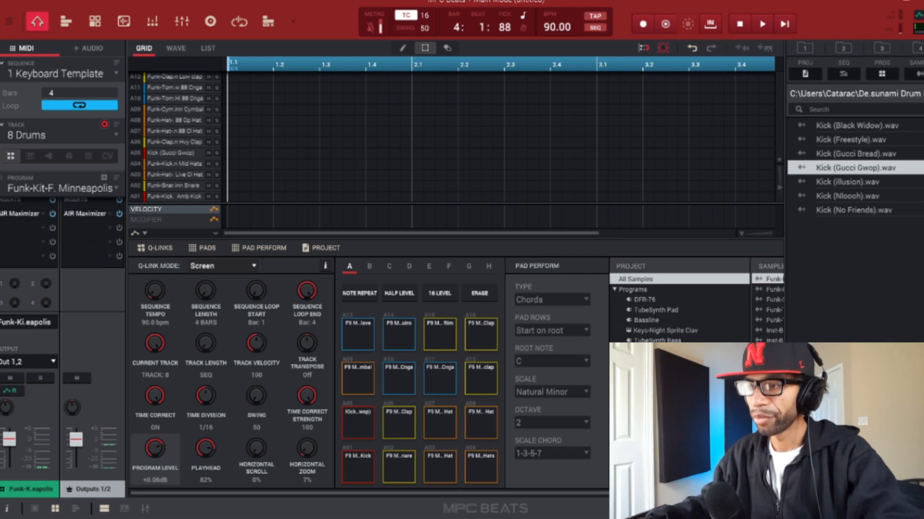
Step: Go to the kit's Clap & Snare folder and load Clap (Casharoni).wav onto pad A06
click(922, 94)
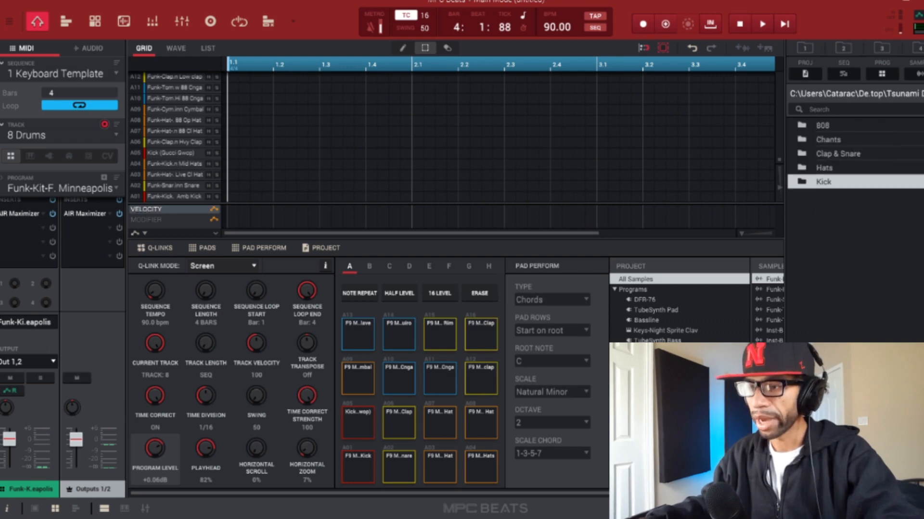
click(834, 155)
double_click(808, 155)
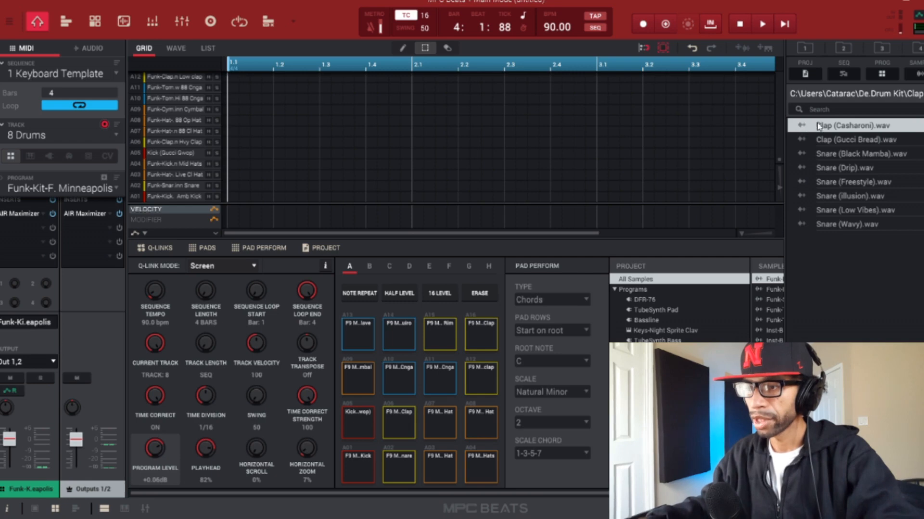
drag(848, 128, 414, 419)
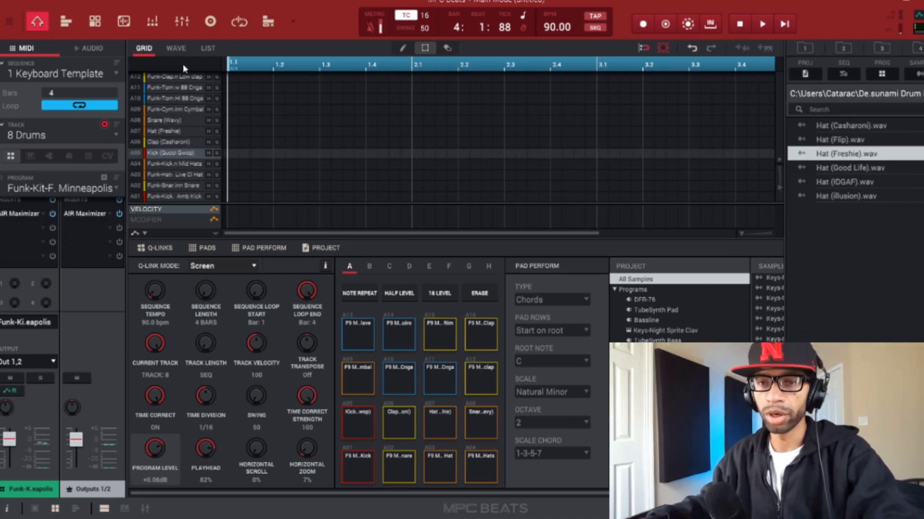
Step: Switch to the program edit view and record a kick and clap pattern over the four-bar Drums track
click(95, 22)
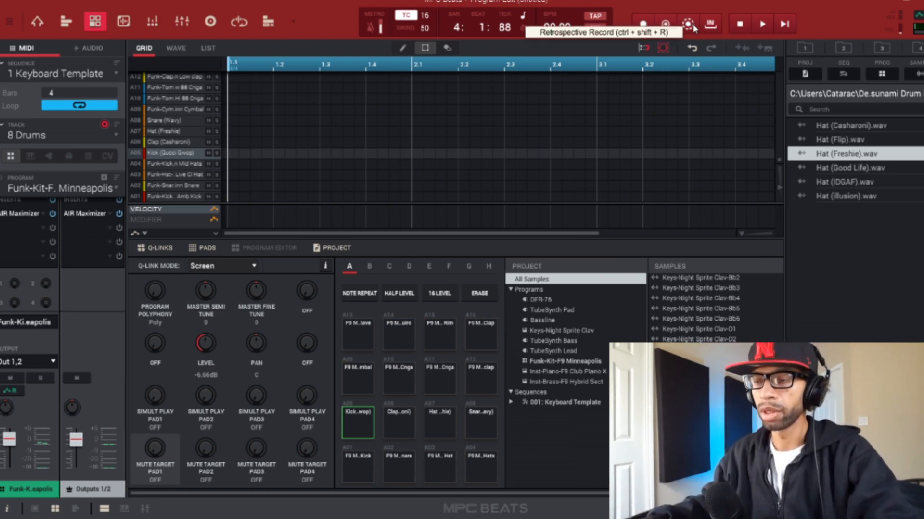
click(645, 26)
click(765, 28)
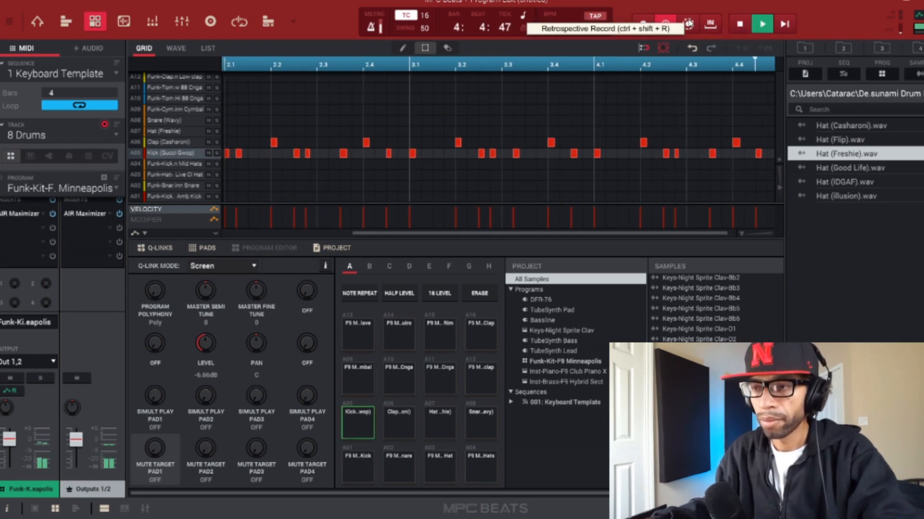
click(741, 24)
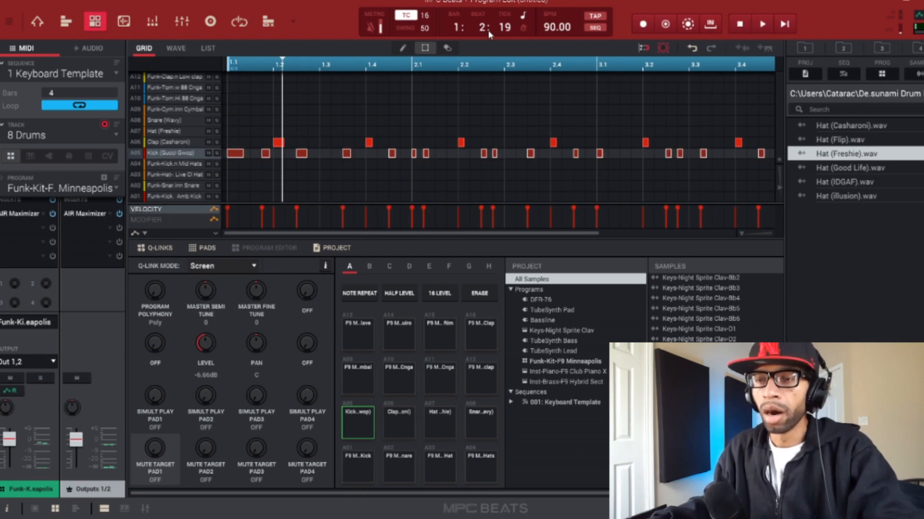
Step: Return the playhead to the sequence start and turn on Note Repeat for the drum pads in the main view
click(231, 63)
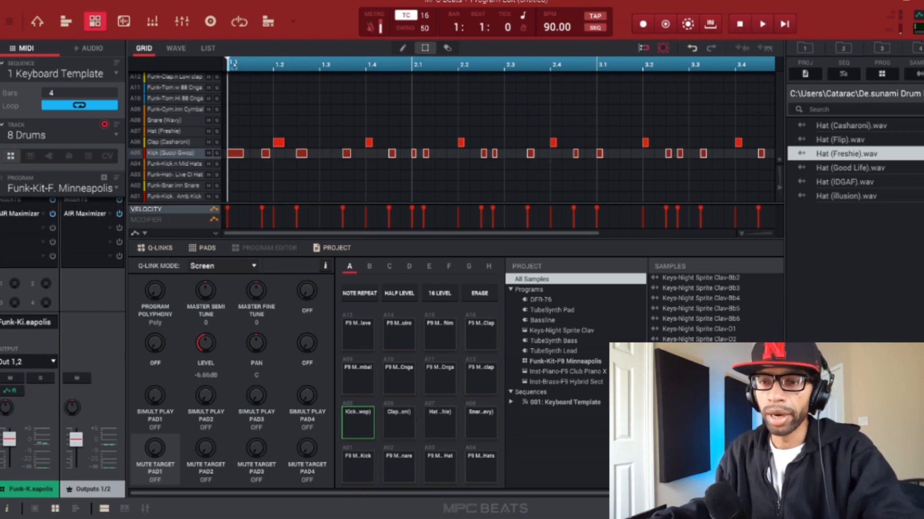
key(ctrl+m)
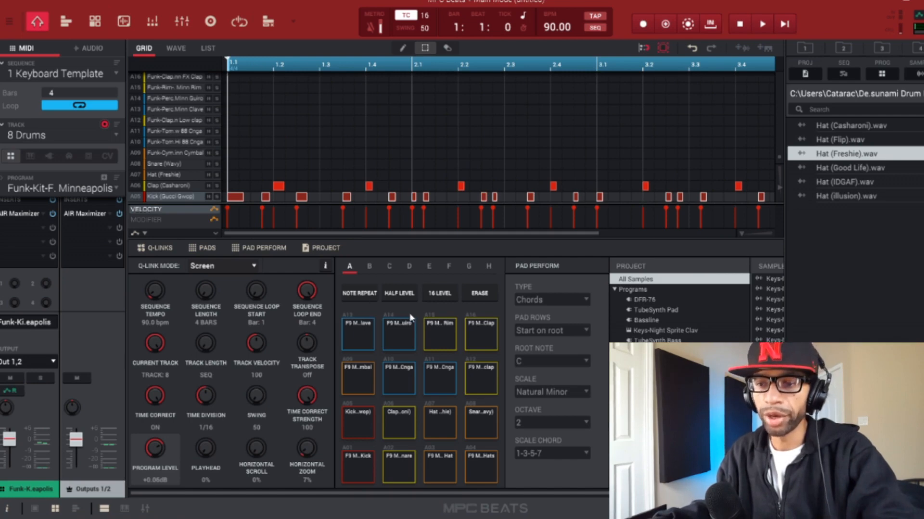
click(369, 294)
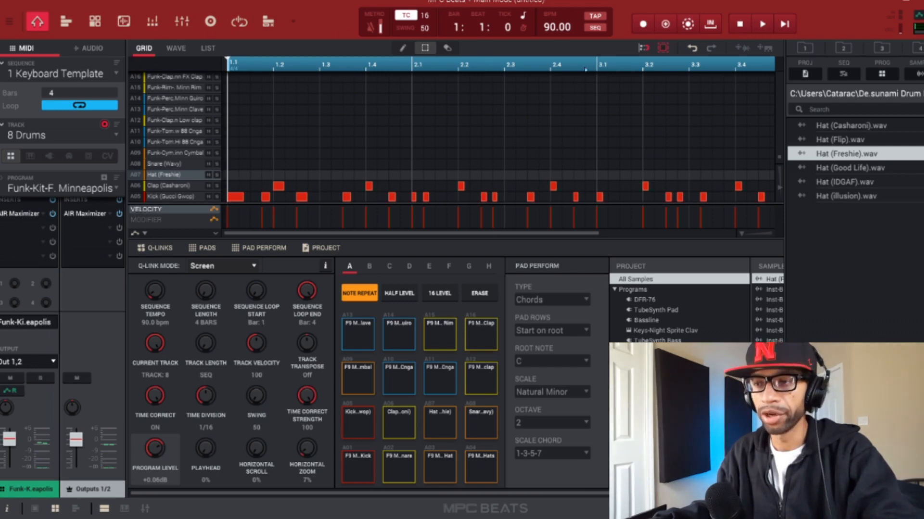
Step: Record a repeated 1/16 Hat (Freshie) line on pad A07 across the four bars of the Drums track
click(667, 27)
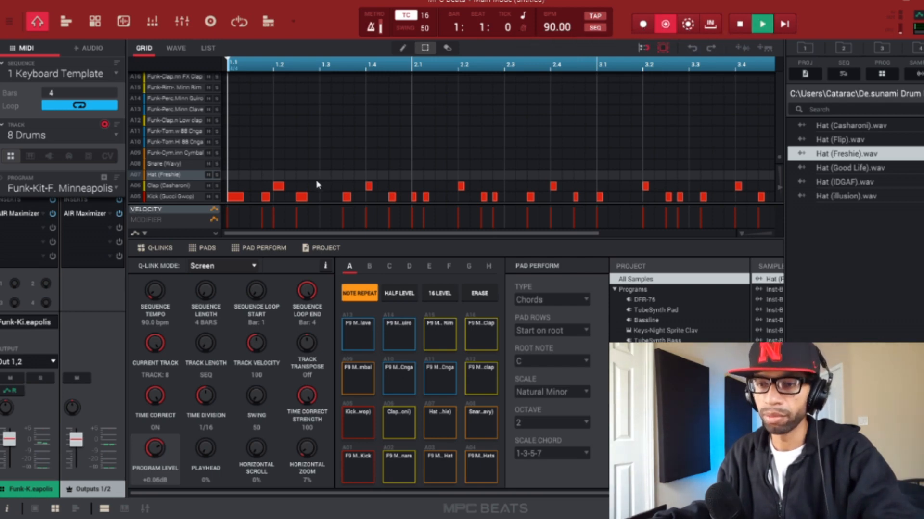
click(762, 24)
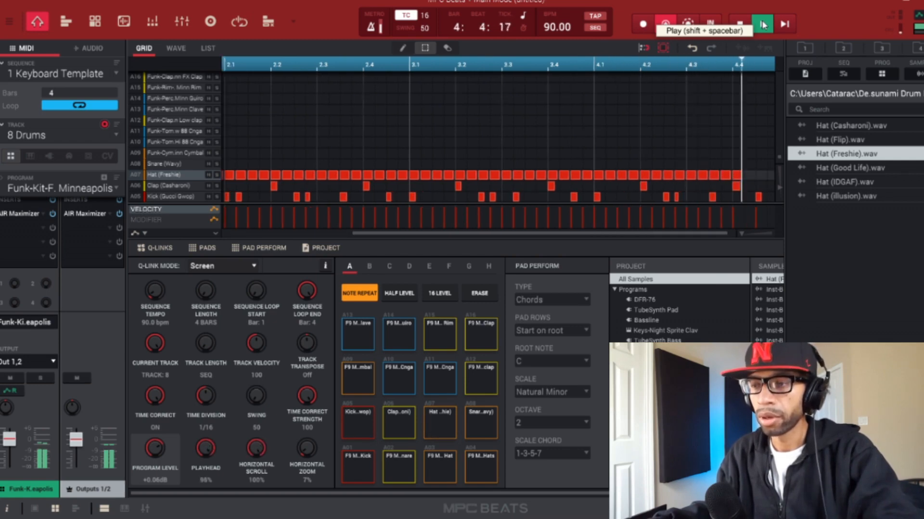
key(space)
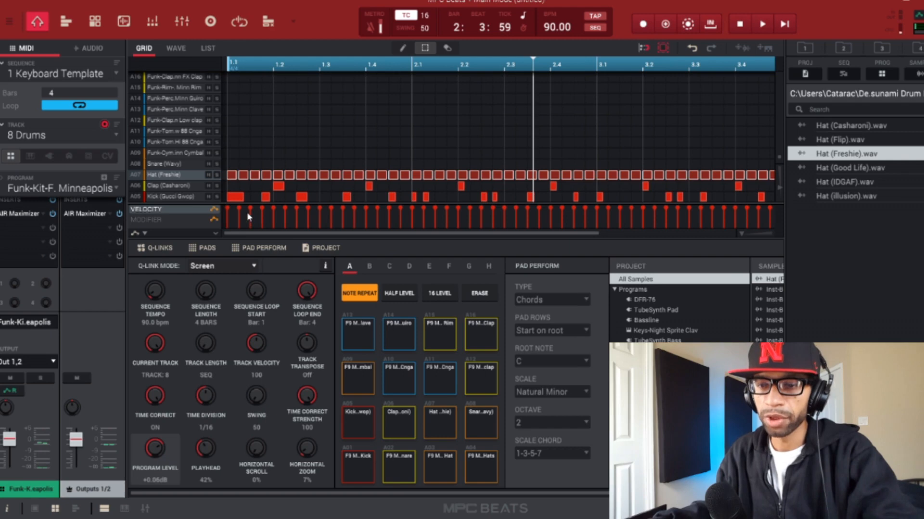
Step: Play the drum pattern from the sequence start to check the hi-hats against the kick and clap
click(232, 59)
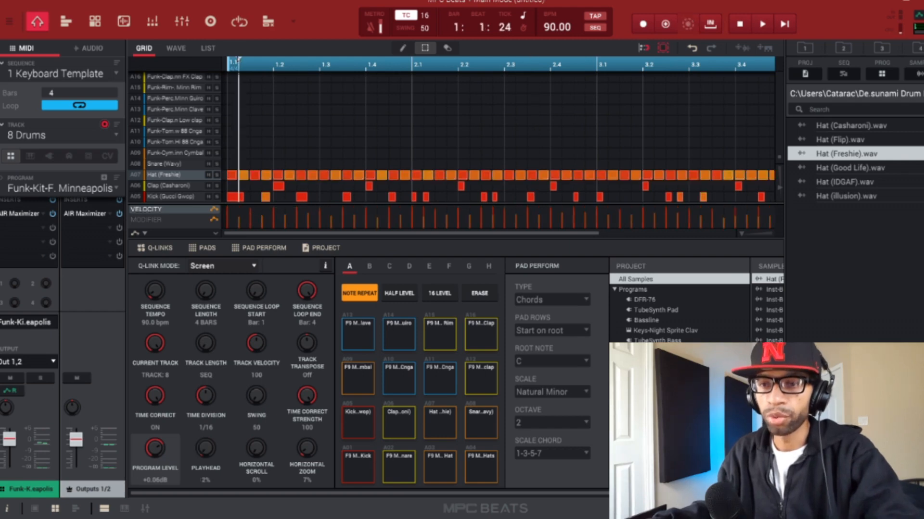
click(231, 63)
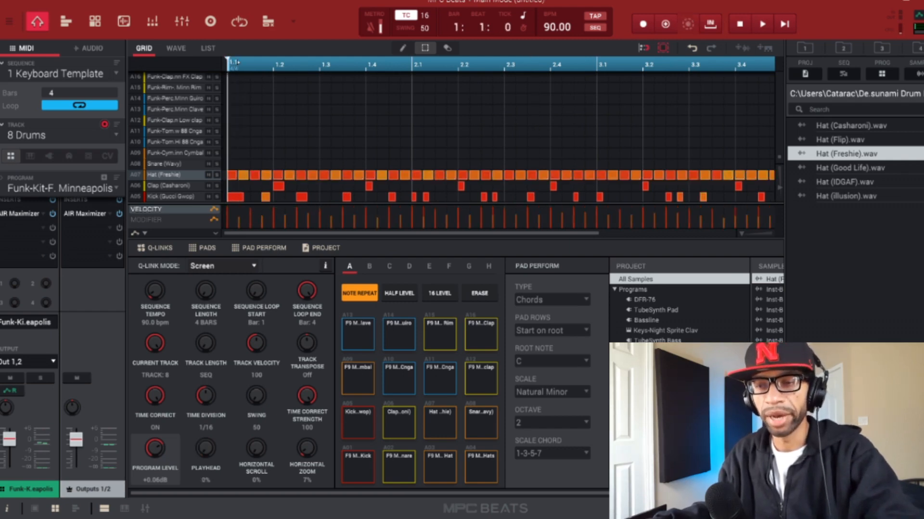
key(space)
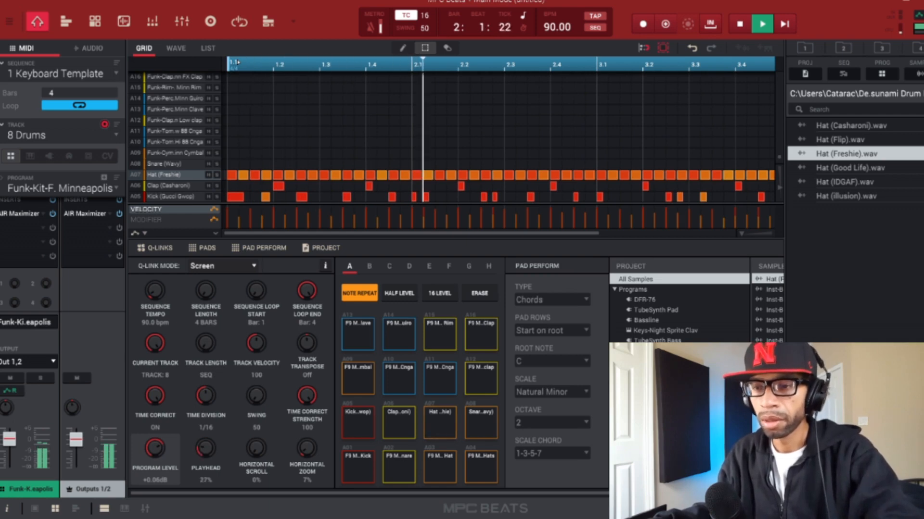
key(space)
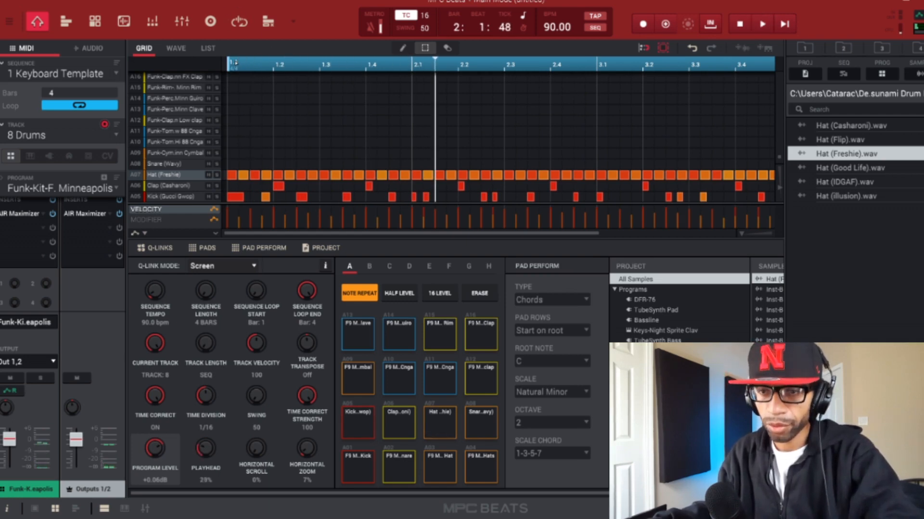
Step: Overdub Snare (Wavy) hits from pad A08 onto the drum pattern and return the playhead to the sequence start
click(235, 62)
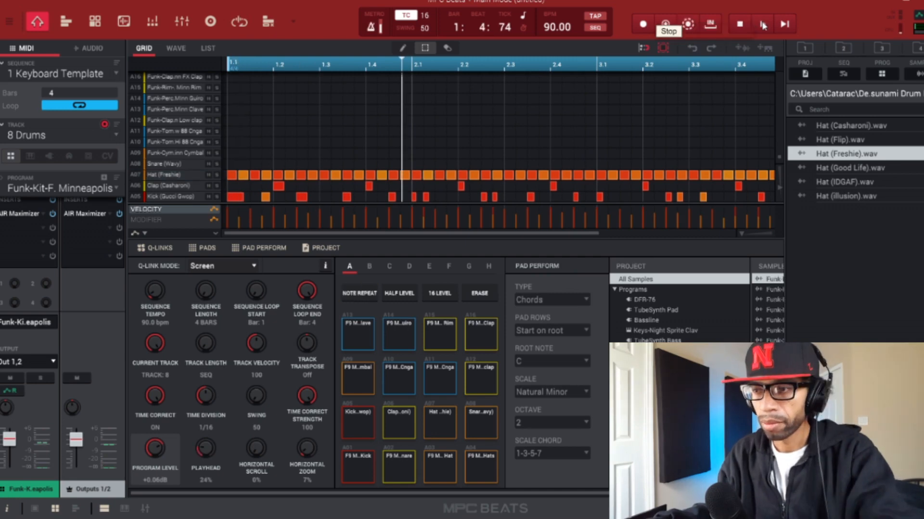
click(763, 25)
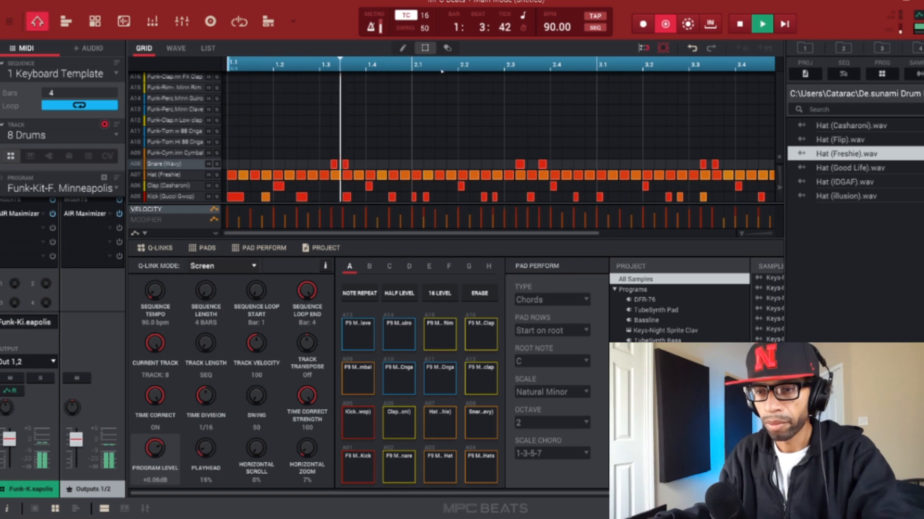
key(space)
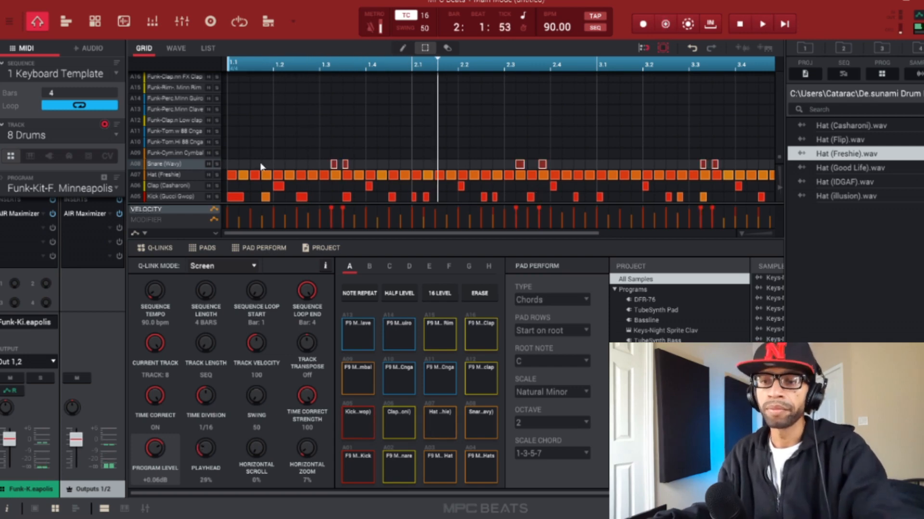
drag(437, 61, 191, 63)
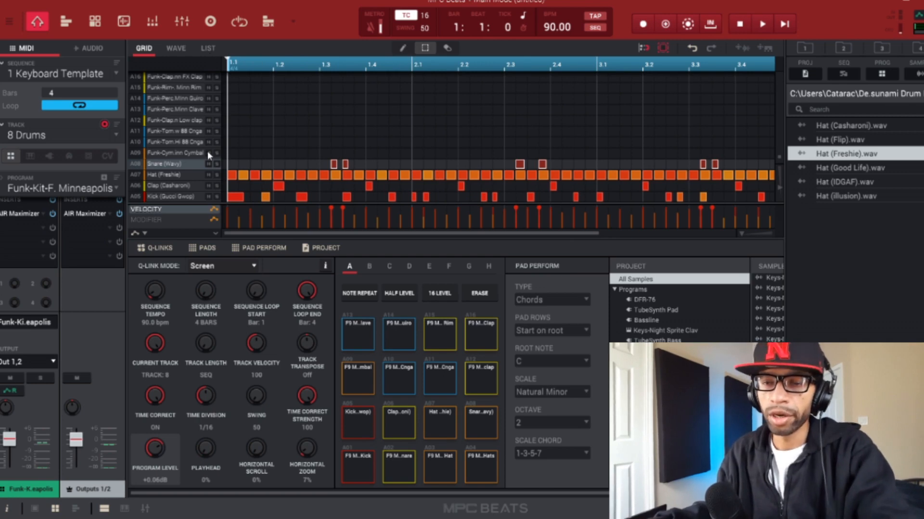
Step: Select the Synth Bass track in the track view and load the Bassline plugin's Square preset from the Sub category
scroll(192, 140, up, 2)
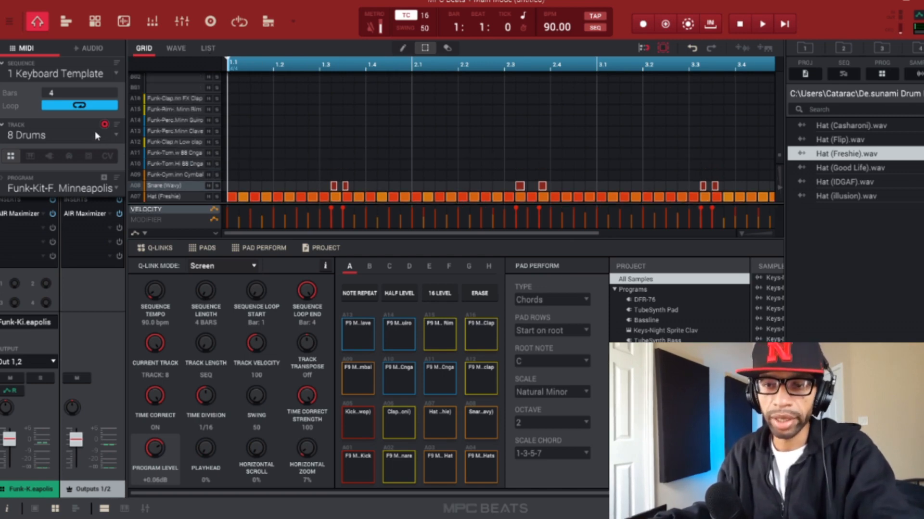
click(73, 21)
scroll(210, 89, down, 2)
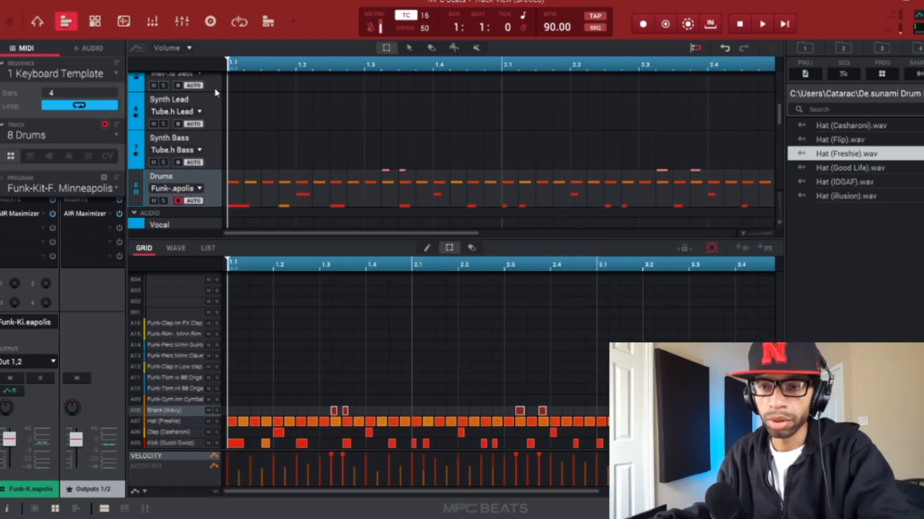
click(218, 136)
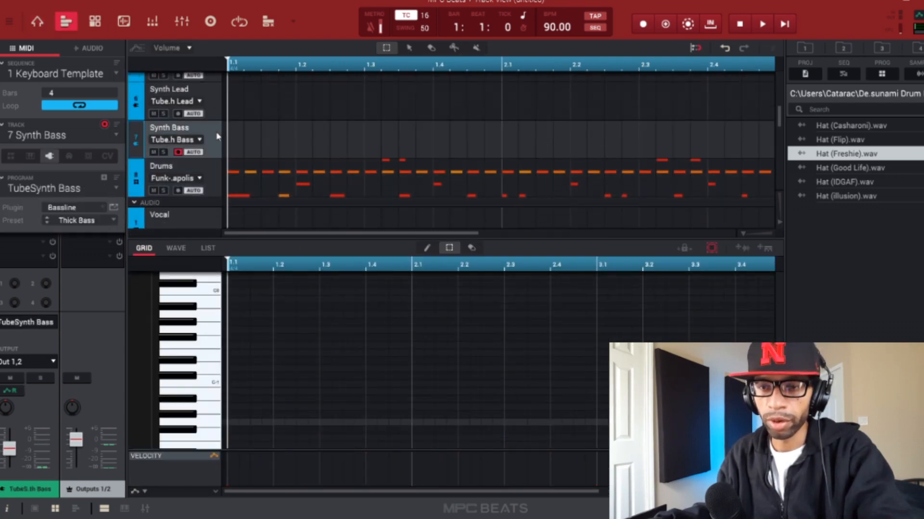
click(114, 225)
mouse_move(97, 304)
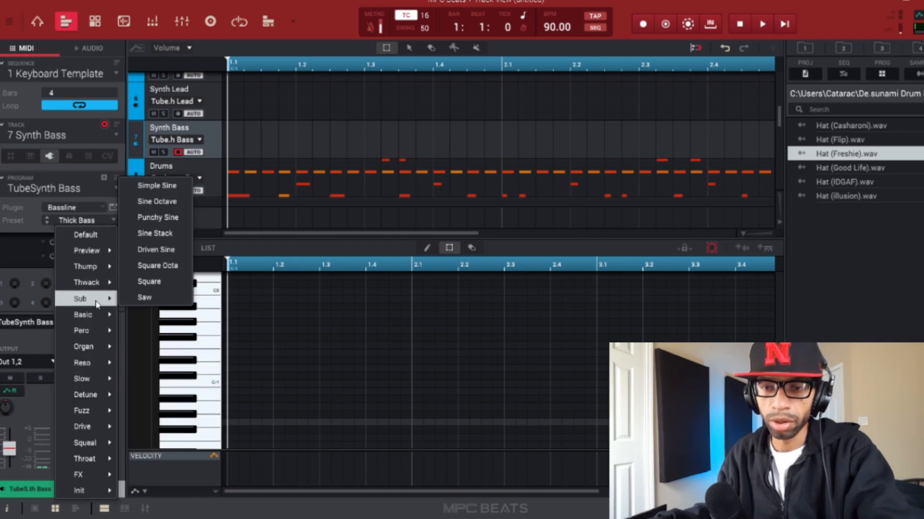
click(155, 282)
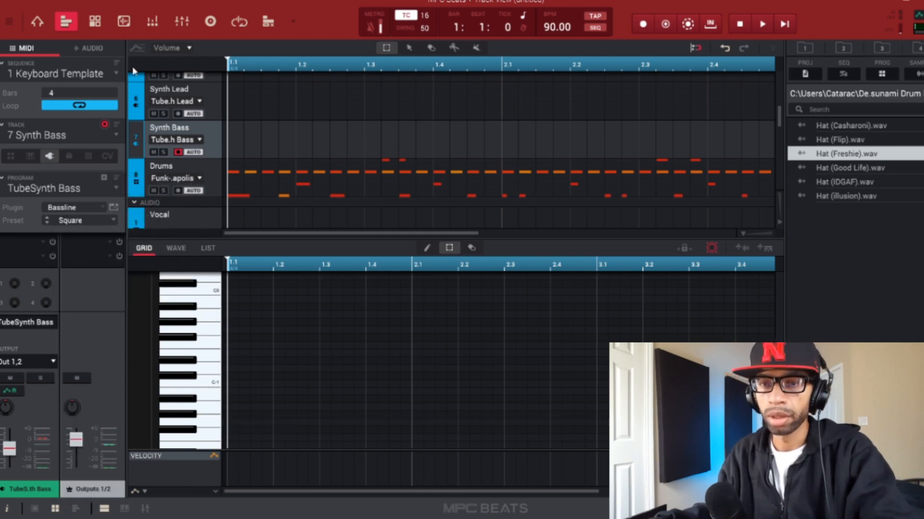
Step: Return to the main view, set the bass pads' perform type to Notes, and audition the bass sound
click(95, 22)
click(34, 24)
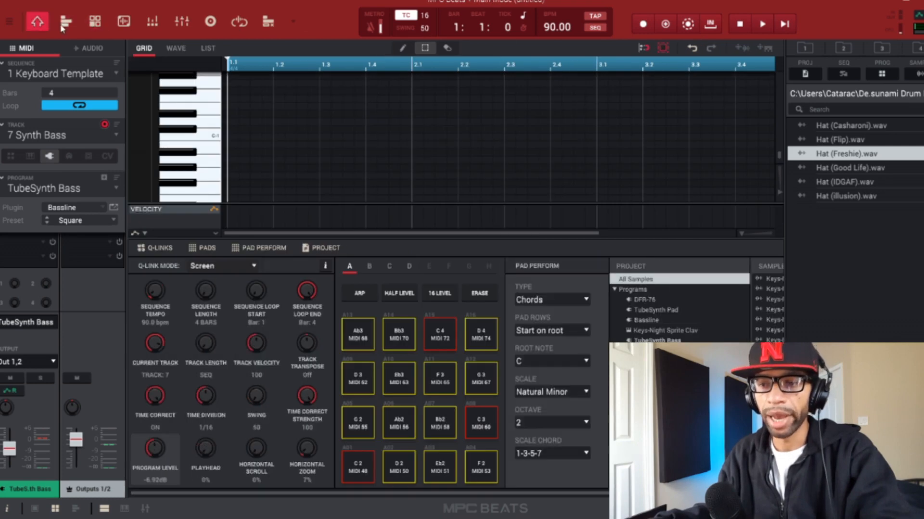
click(588, 299)
click(558, 317)
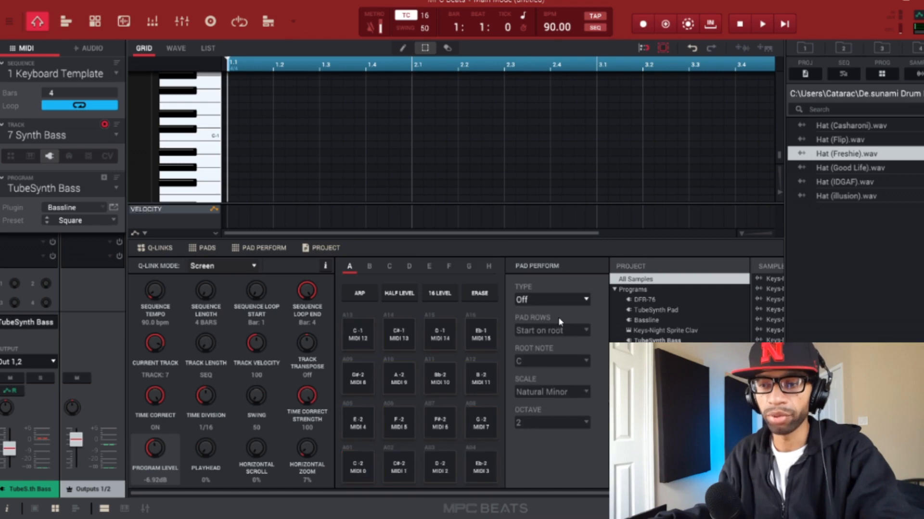
click(558, 300)
click(559, 350)
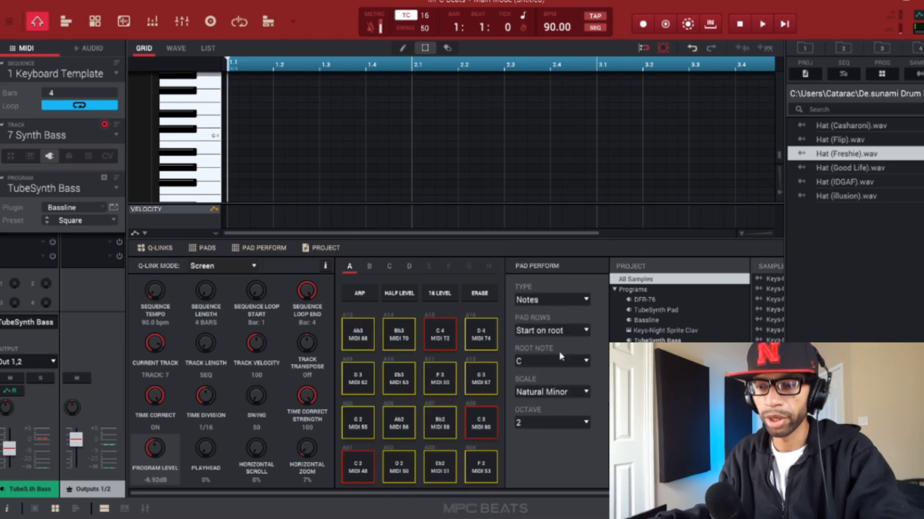
key(c)
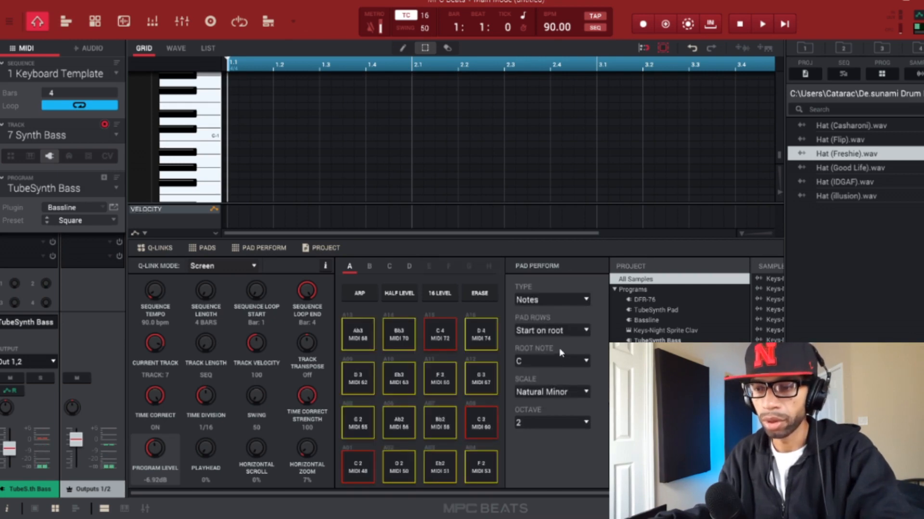
Step: Try octave 1 for the bass pads, and settle on octave 0
click(586, 422)
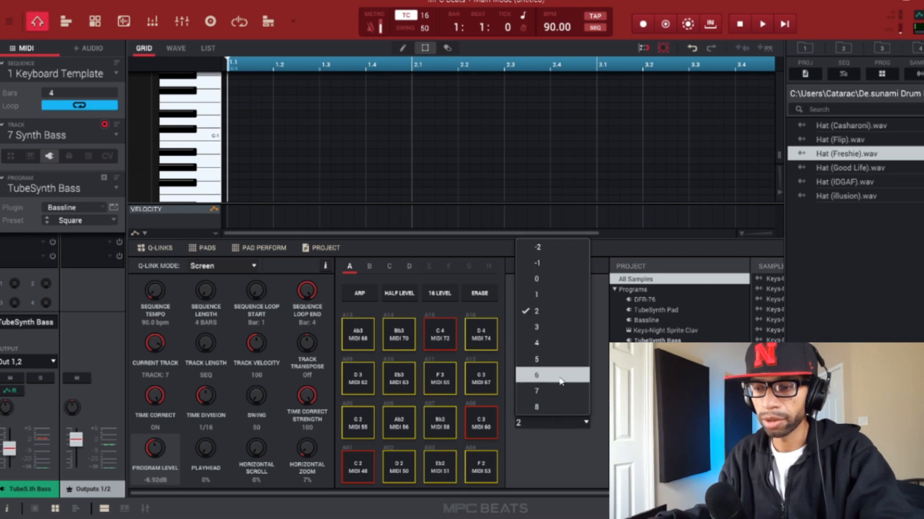
click(560, 299)
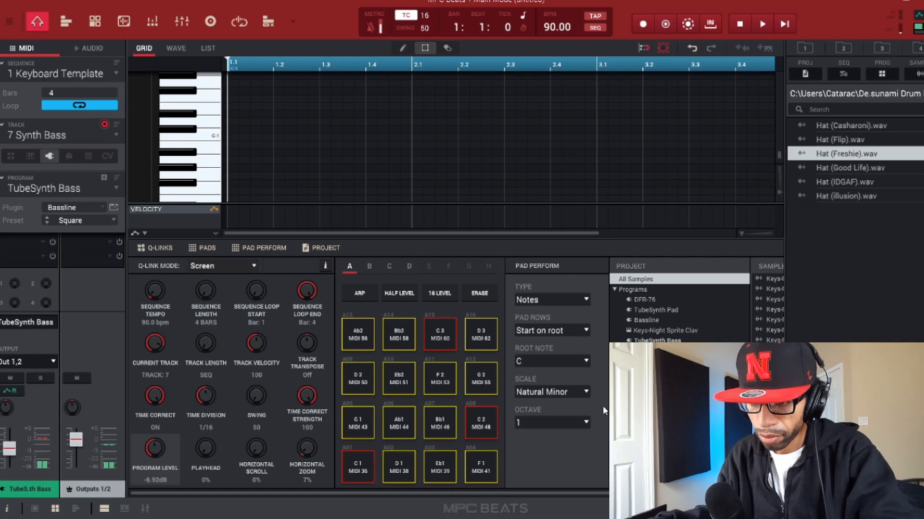
click(586, 424)
click(576, 285)
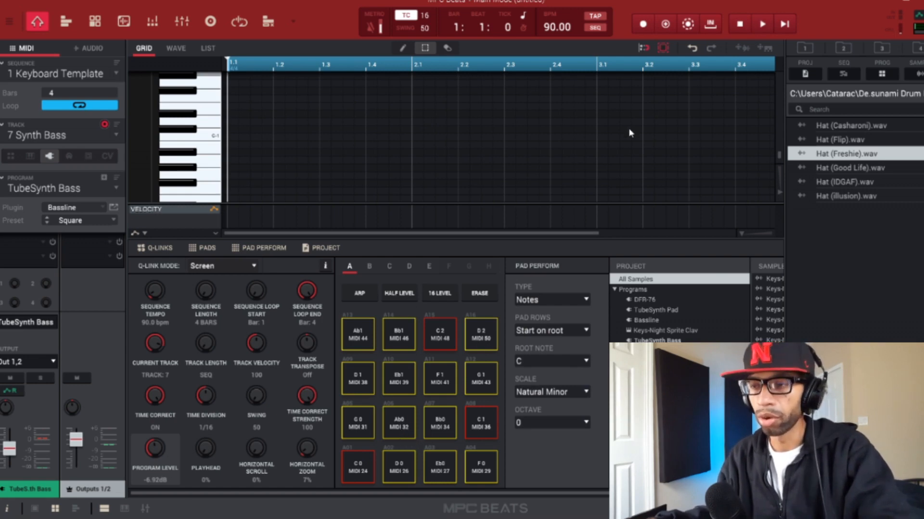
Step: Play the sequence to rehearse the bass part and return the playhead to the sequence start
click(762, 26)
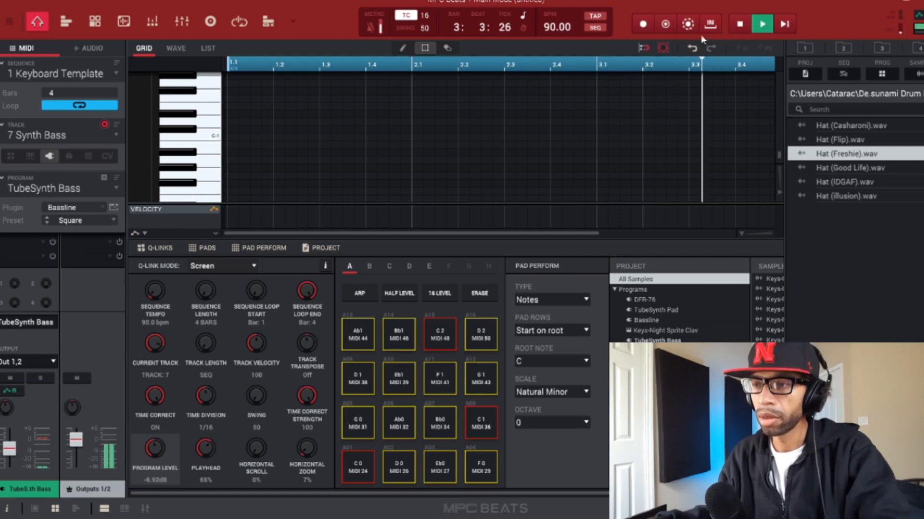
click(762, 24)
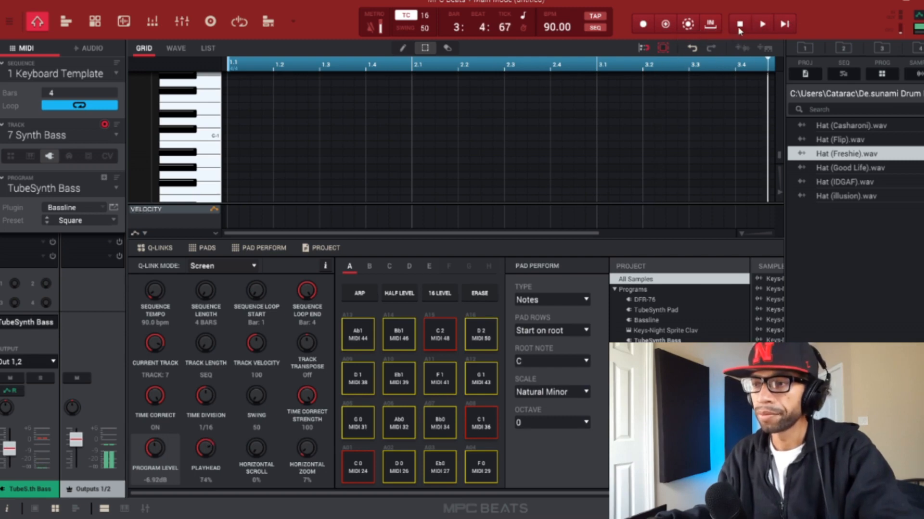
click(240, 66)
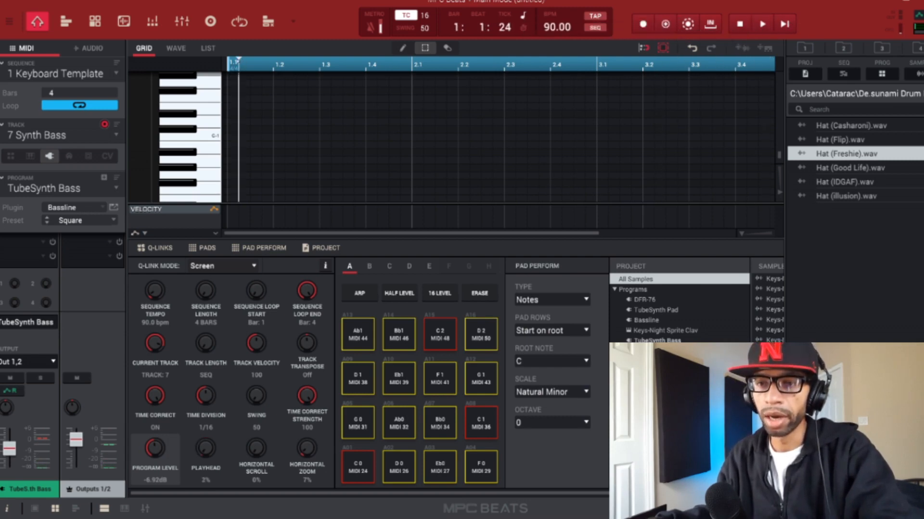
drag(238, 59, 211, 59)
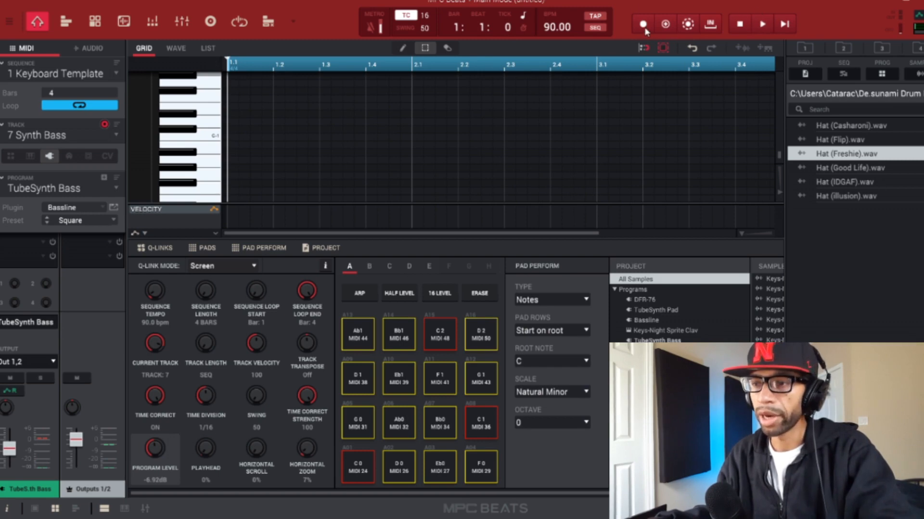
Step: Record a bassline on the Synth Bass track over the four-bar sequence
click(643, 24)
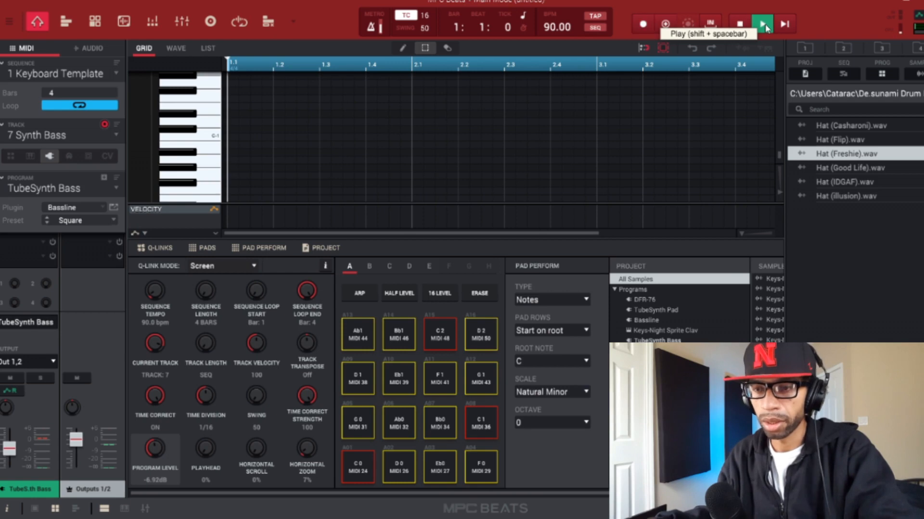
click(763, 25)
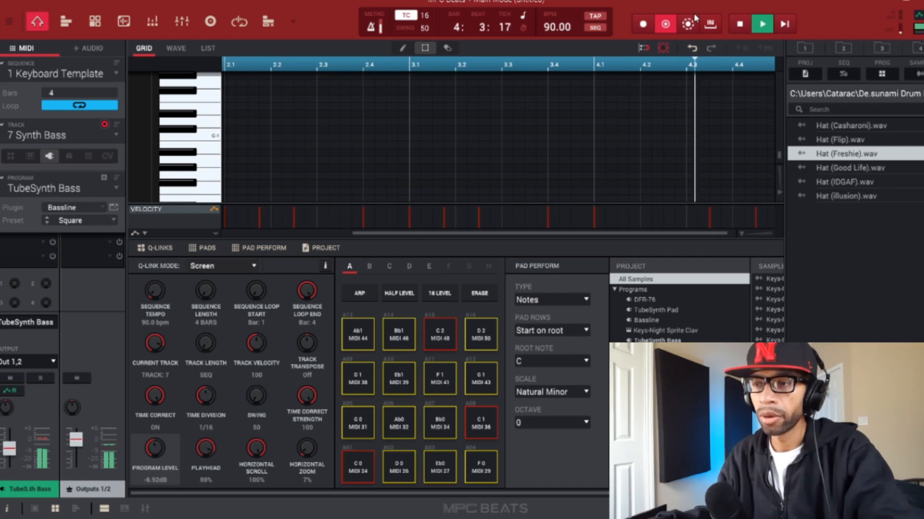
click(738, 26)
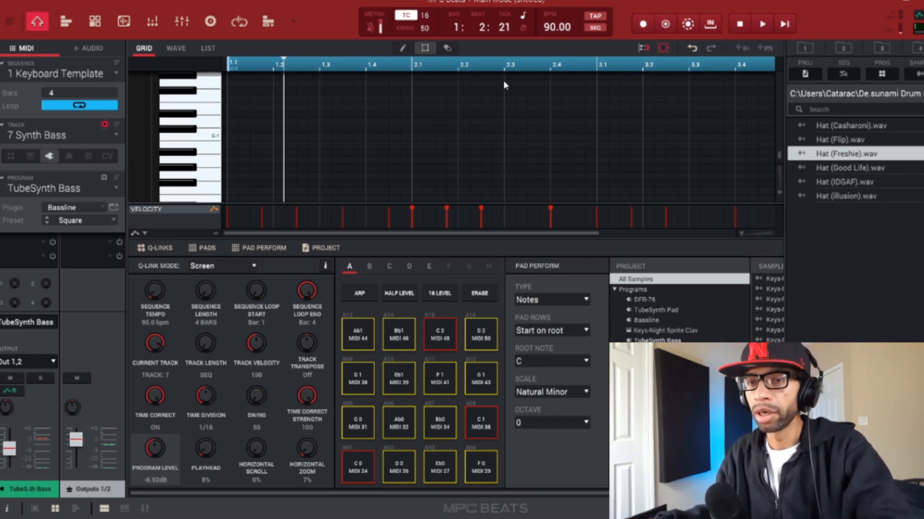
Step: Open the channel mixer at the TubeSynth Bass channel and play the sequence to check the bass level
click(150, 23)
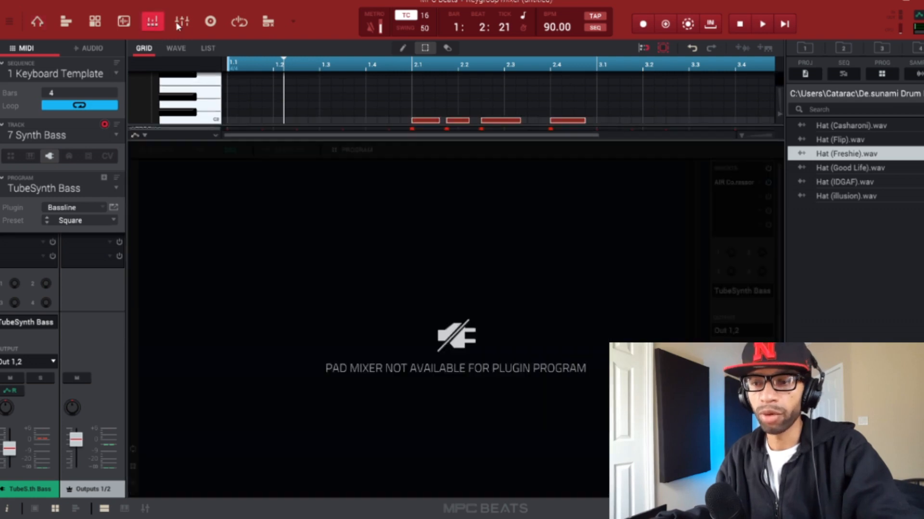
click(181, 23)
scroll(242, 170, right, 1)
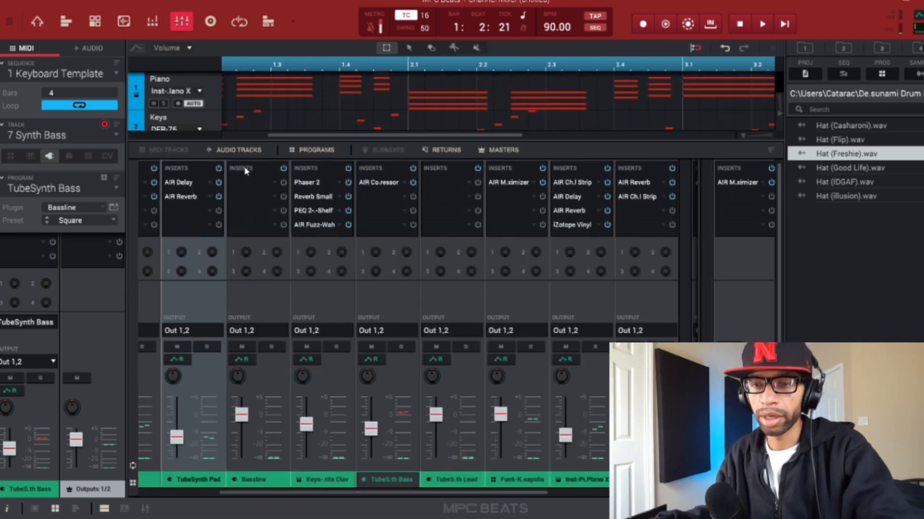
scroll(408, 239, left, 1)
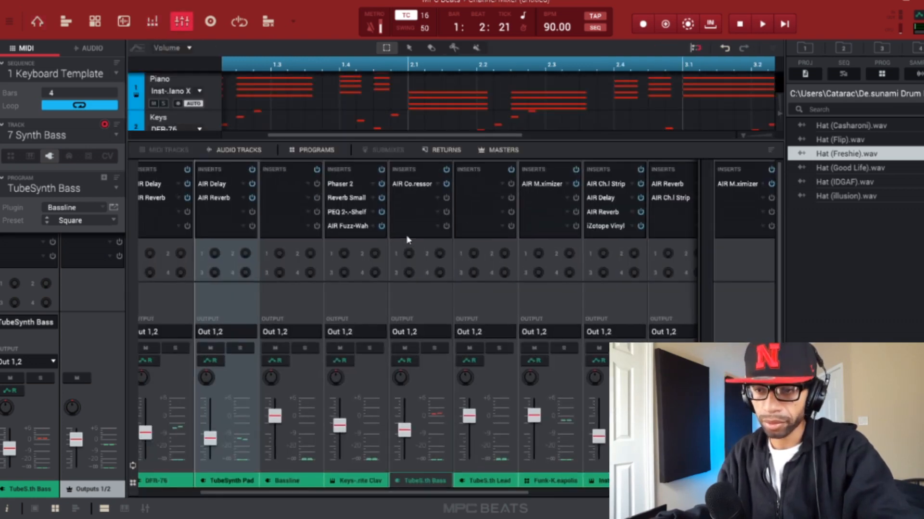
key(space)
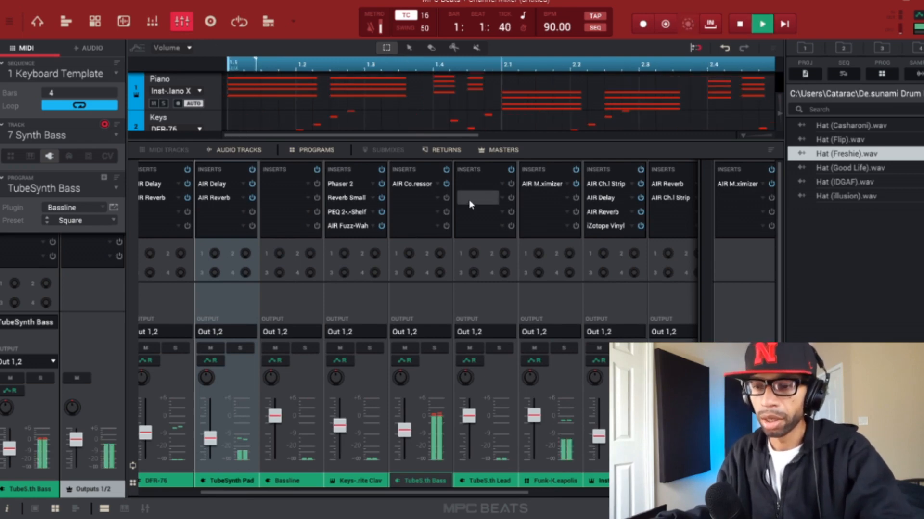
key(space)
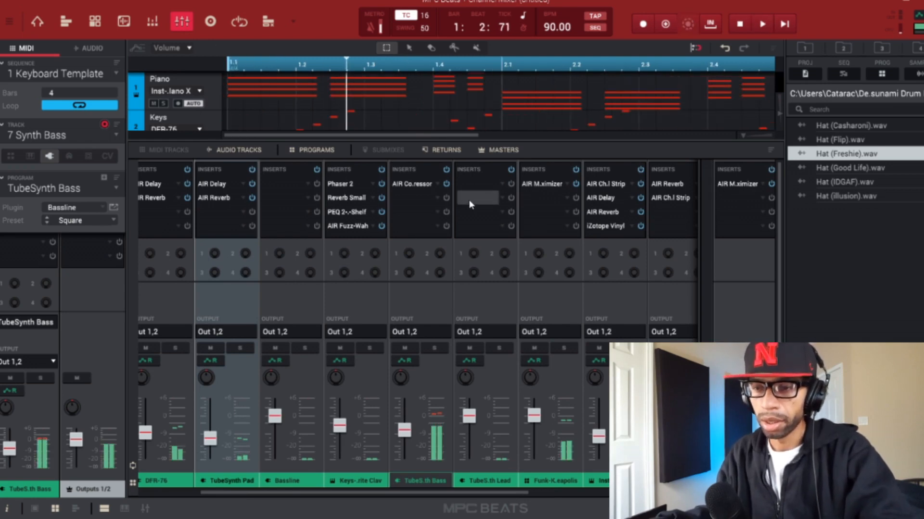
Step: Load the Distortion Amp effect from the Harmonic category into the second insert slot of the TubeSynth Bass channel
double_click(424, 201)
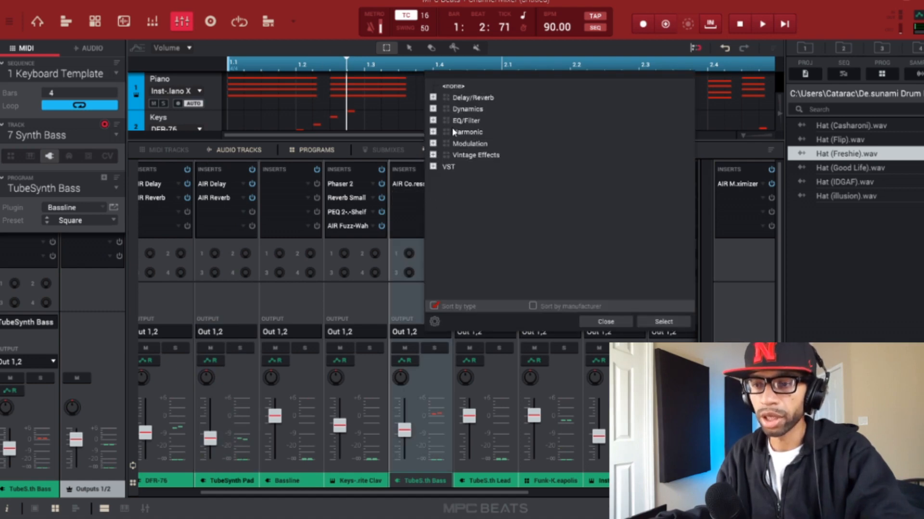
click(433, 133)
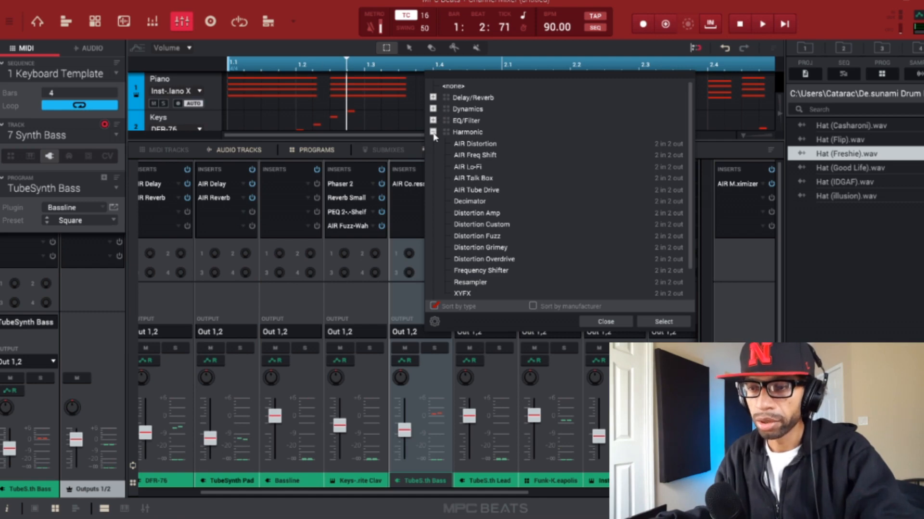
click(475, 217)
double_click(474, 216)
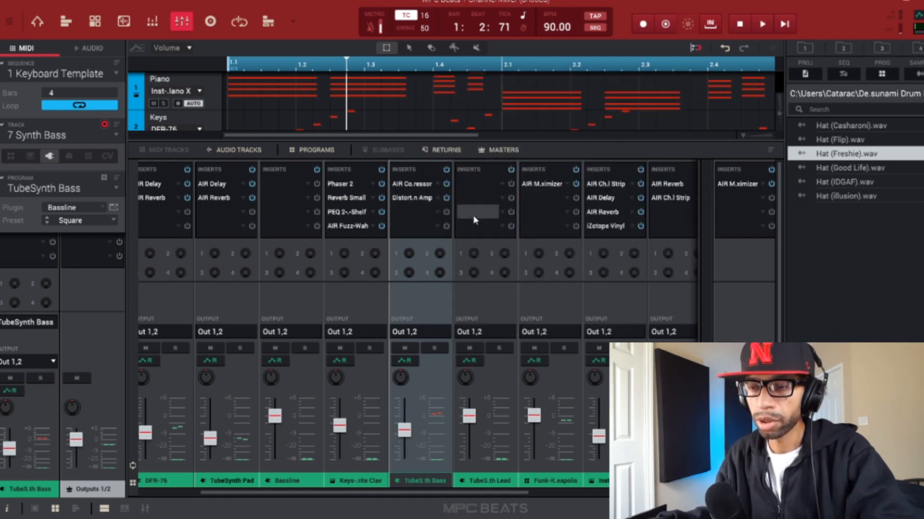
Step: Adjust the bass channel's Amp Distortion during playback, setting dry/wet to 1, drive to 73 and tone to 65
click(427, 198)
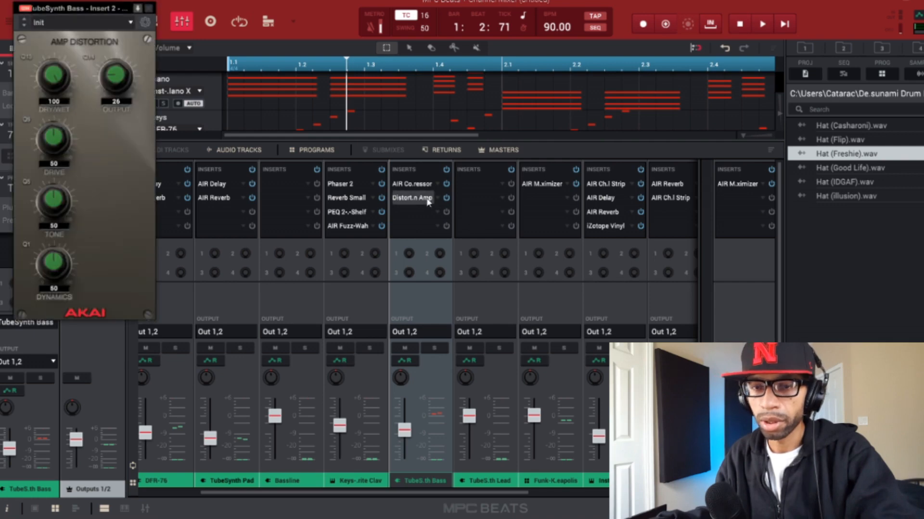
key(space)
key(space)
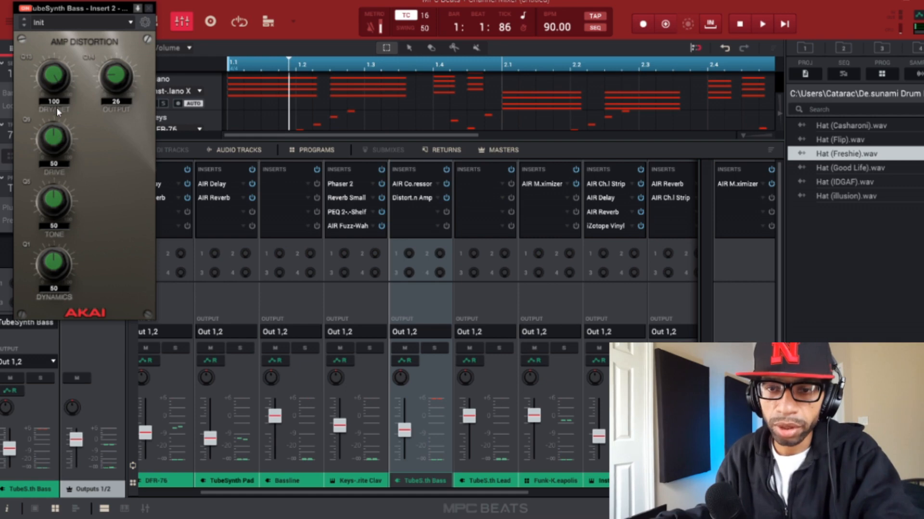
key(space)
drag(57, 85, 56, 88)
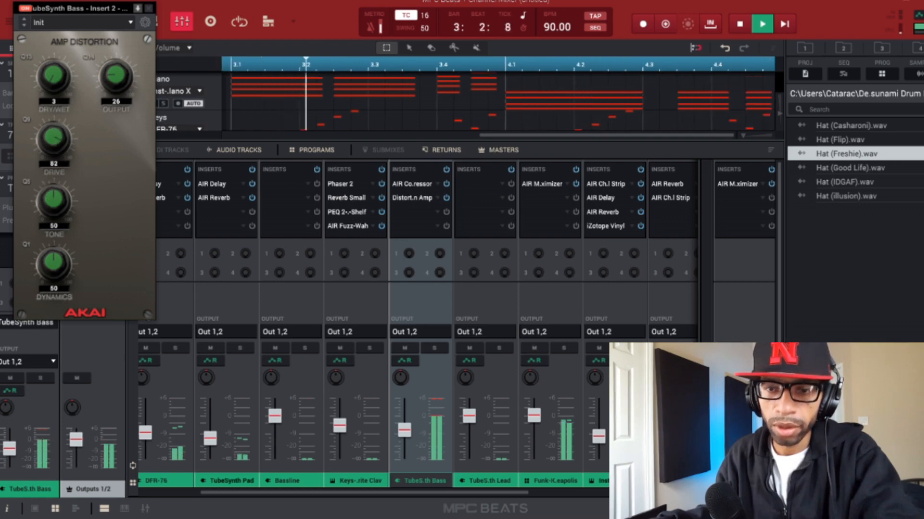
drag(54, 141, 56, 129)
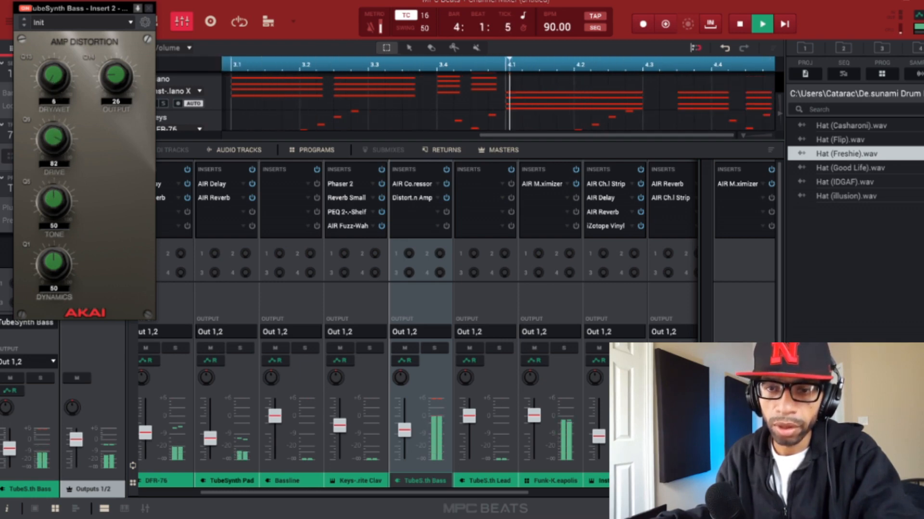
drag(57, 86, 57, 90)
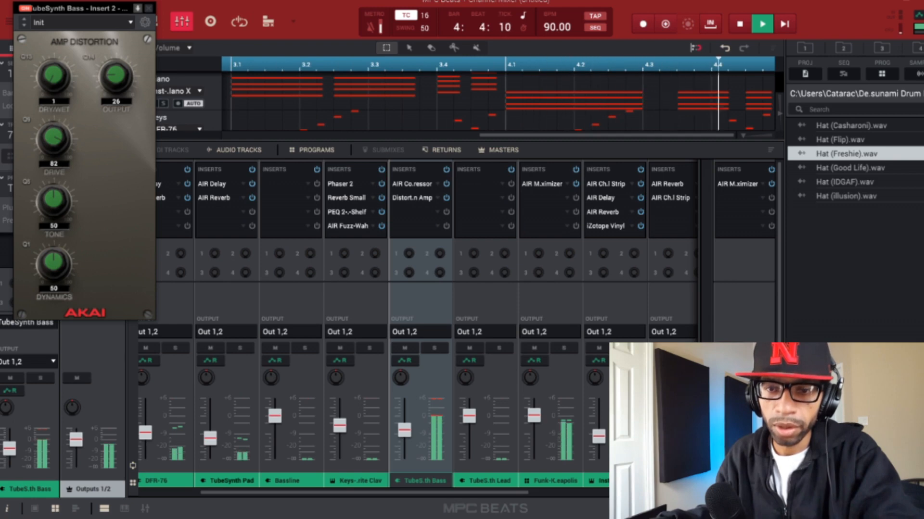
drag(54, 205, 54, 197)
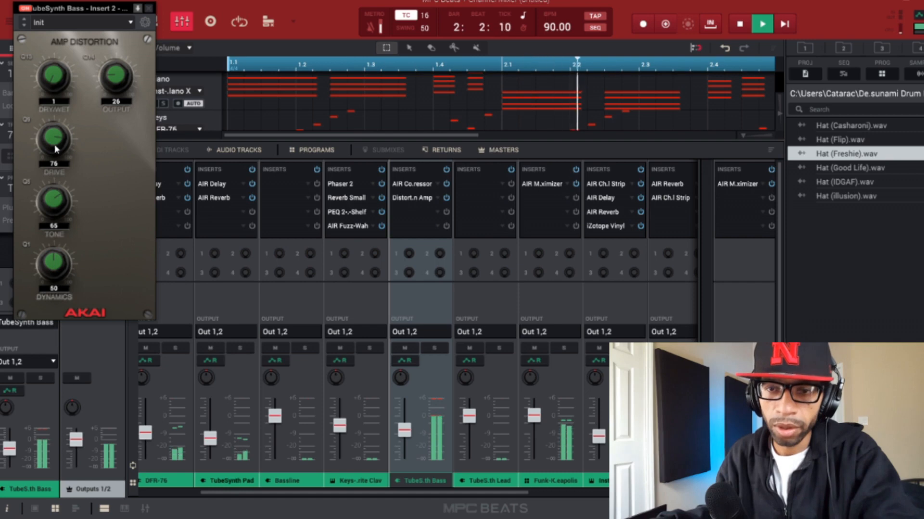
drag(54, 144, 55, 146)
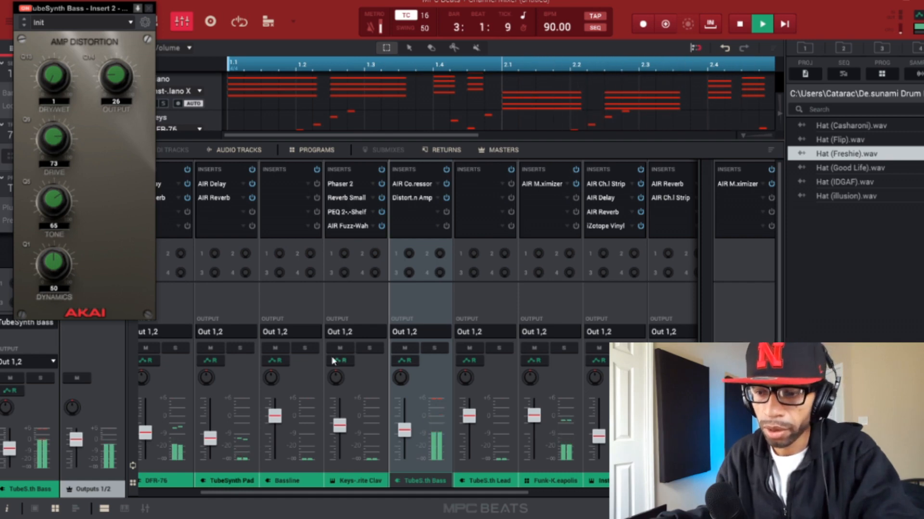
Step: Lower the TubeSynth Bass channel's volume to slightly below -15.6 dB while listening to the mix, and stop playback
drag(406, 434, 404, 445)
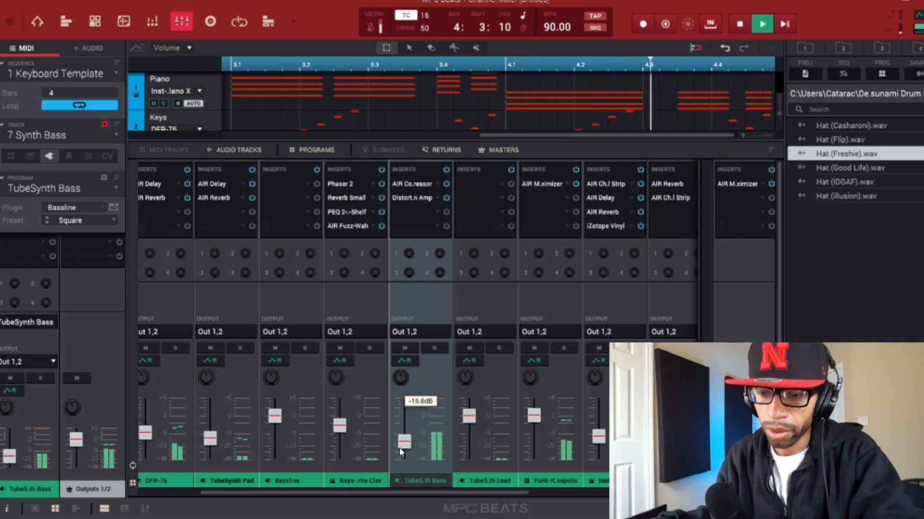
drag(402, 450, 402, 453)
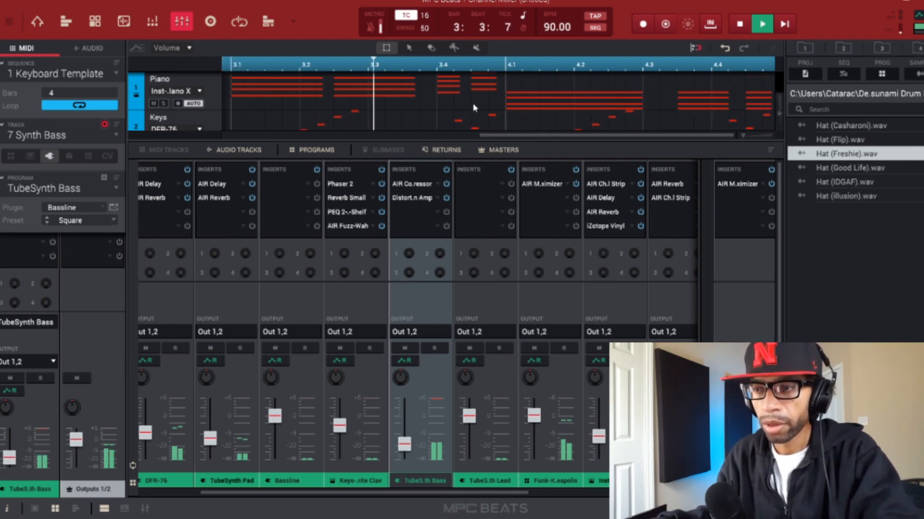
click(741, 29)
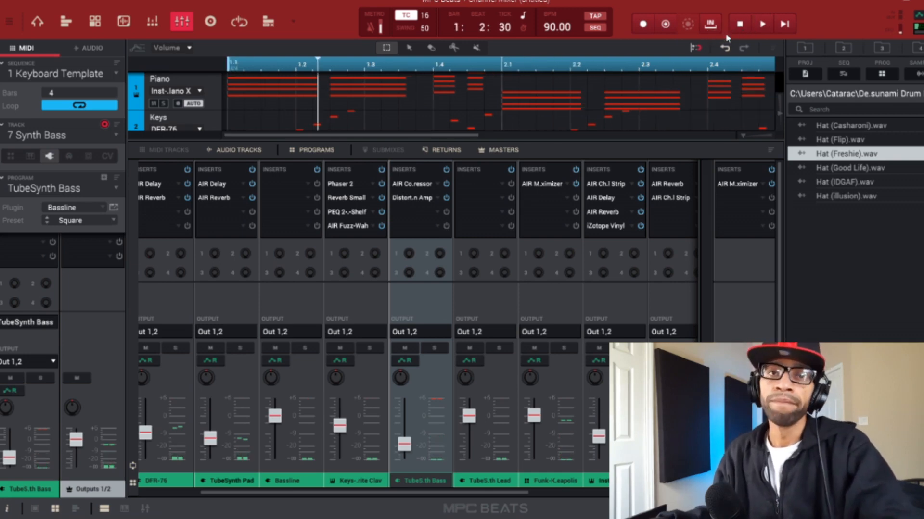